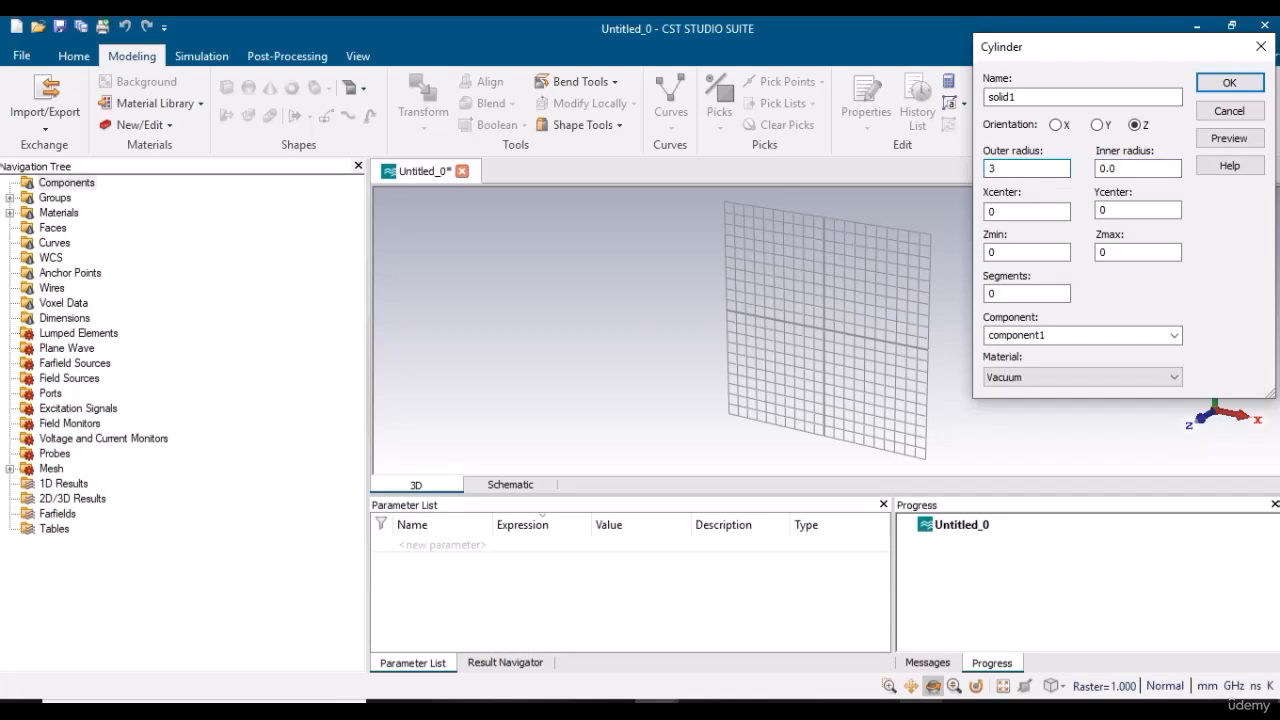
Set the new cylinder's inner radius to 0.5 and Zmax to 1, keep its centre at 0,0, and preview it.
key("Tab")
left_click(1009, 218)
left_click(1110, 214)
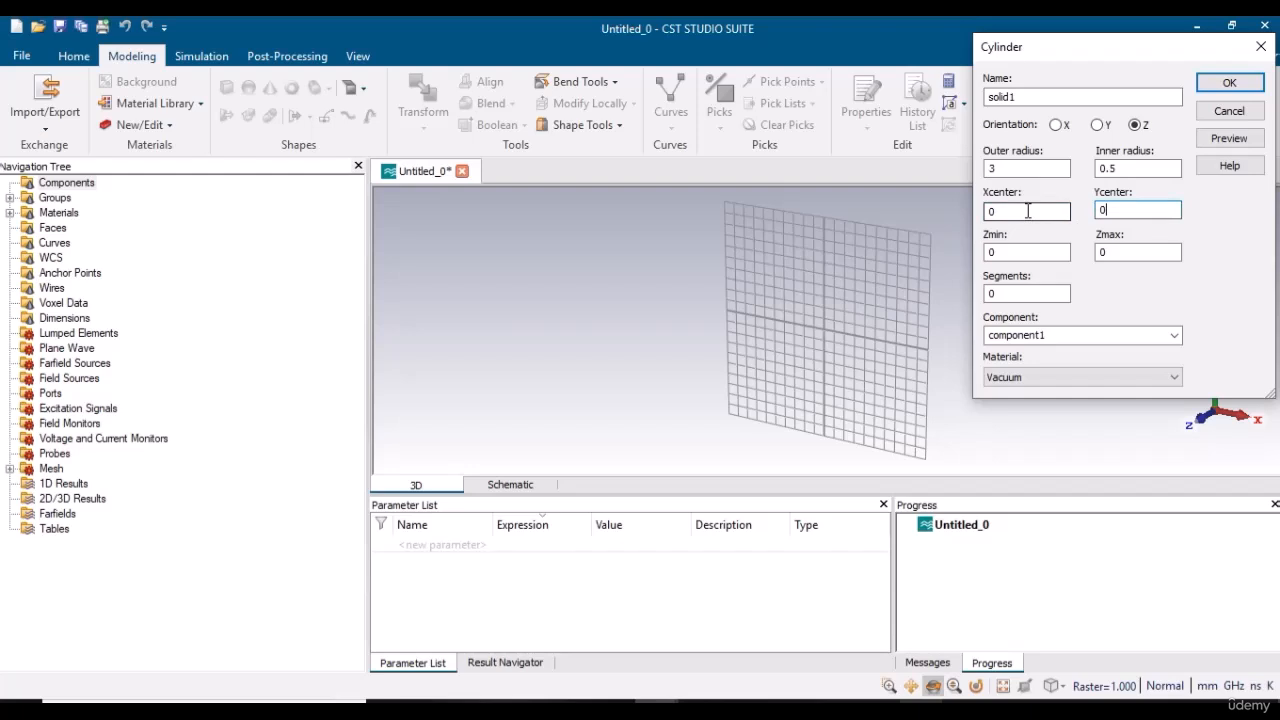
double_click(1110, 252)
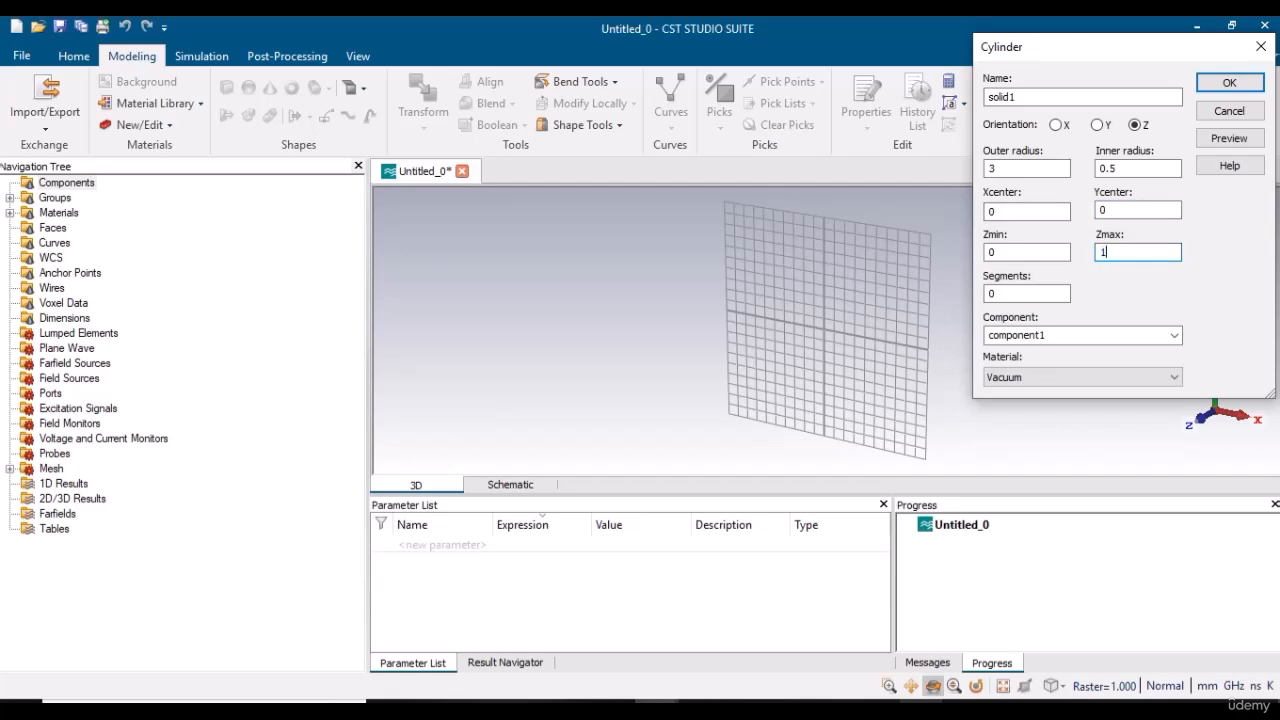
left_click(1232, 144)
left_click_drag(826, 285, 845, 368)
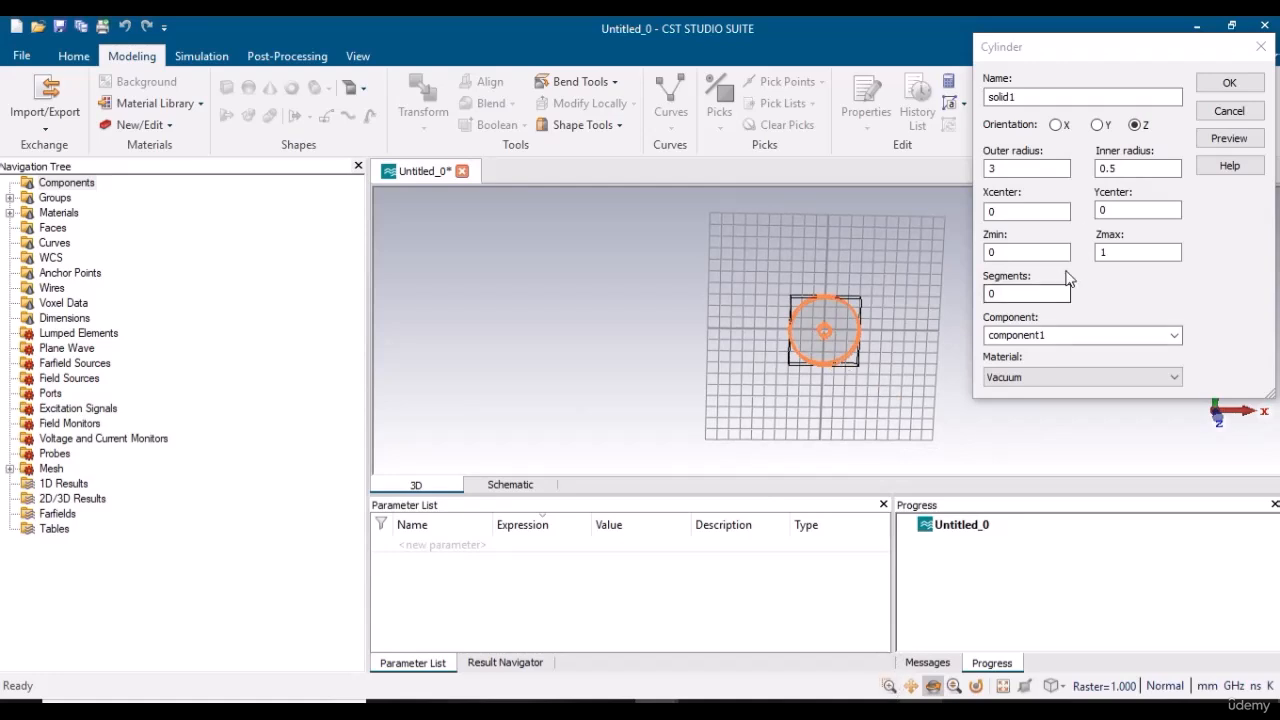
Set the cylinder's inner radius to 1.5 and preview the larger hole.
left_click(1123, 168)
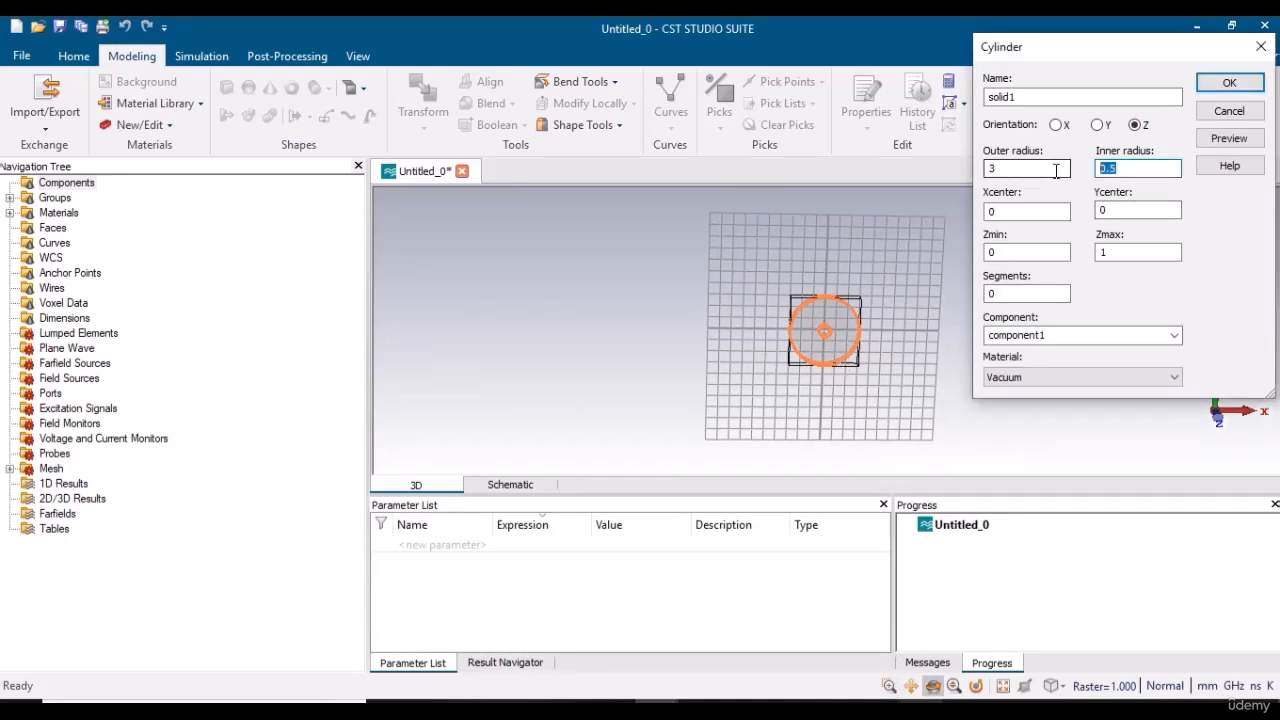
type("1")
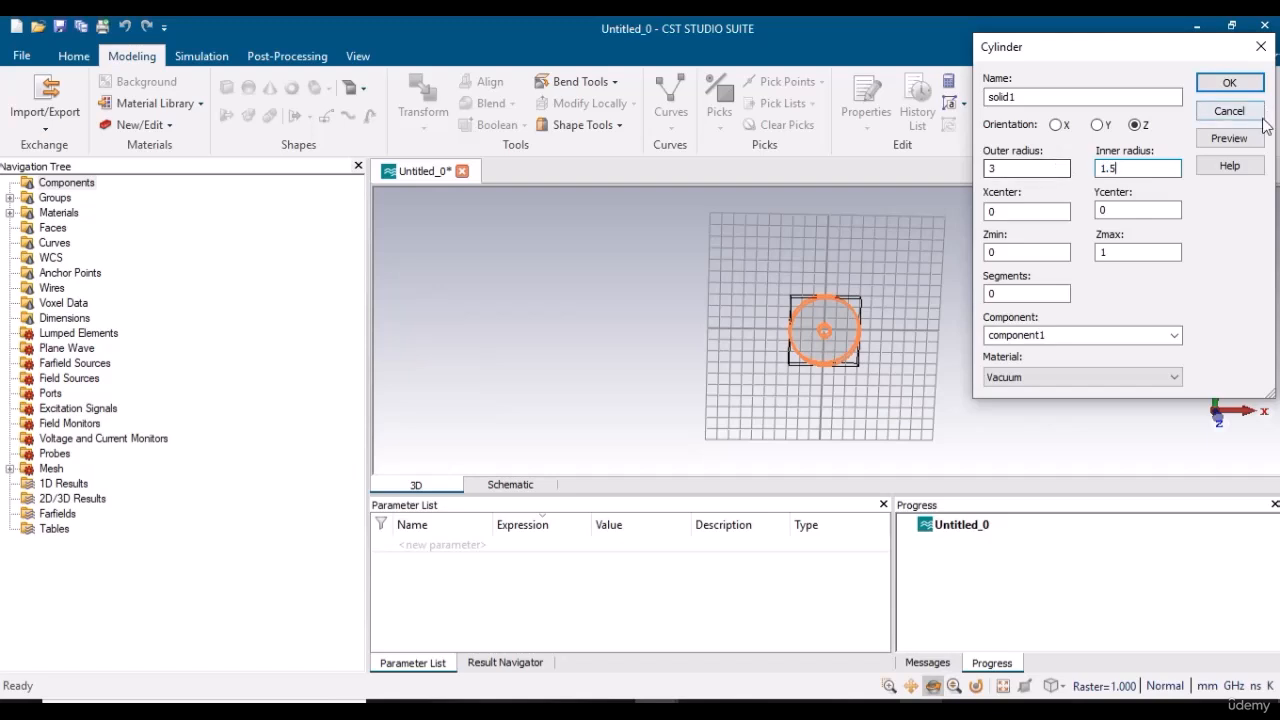
left_click(1229, 138)
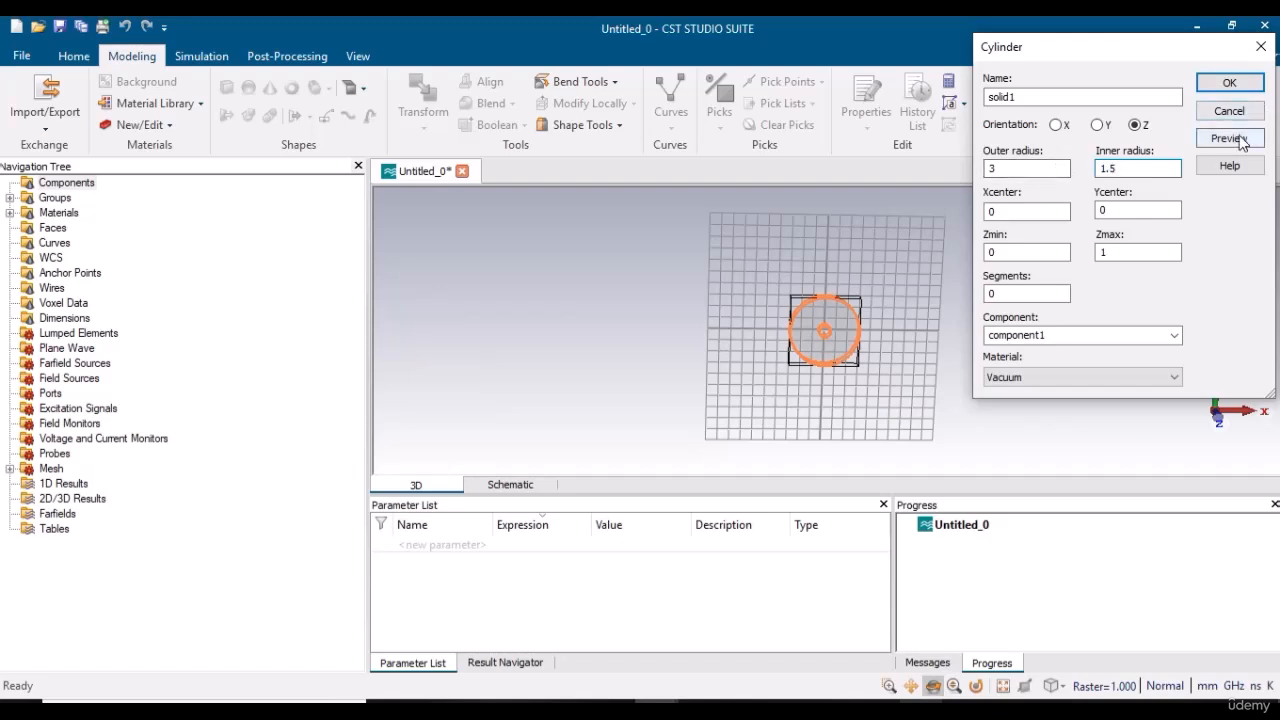
Set the cylinder's inner radius to 1, keeping the outer radius at 3, and preview it.
left_click(1001, 170)
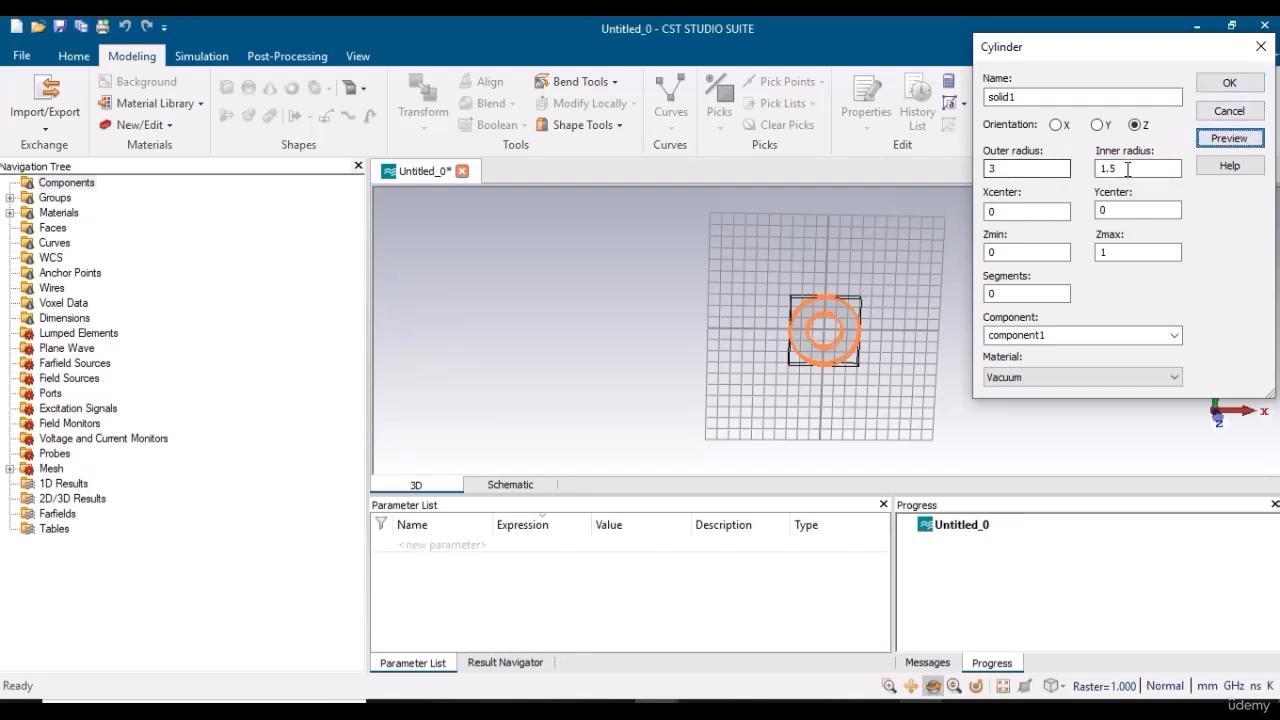
key("Tab")
type("1")
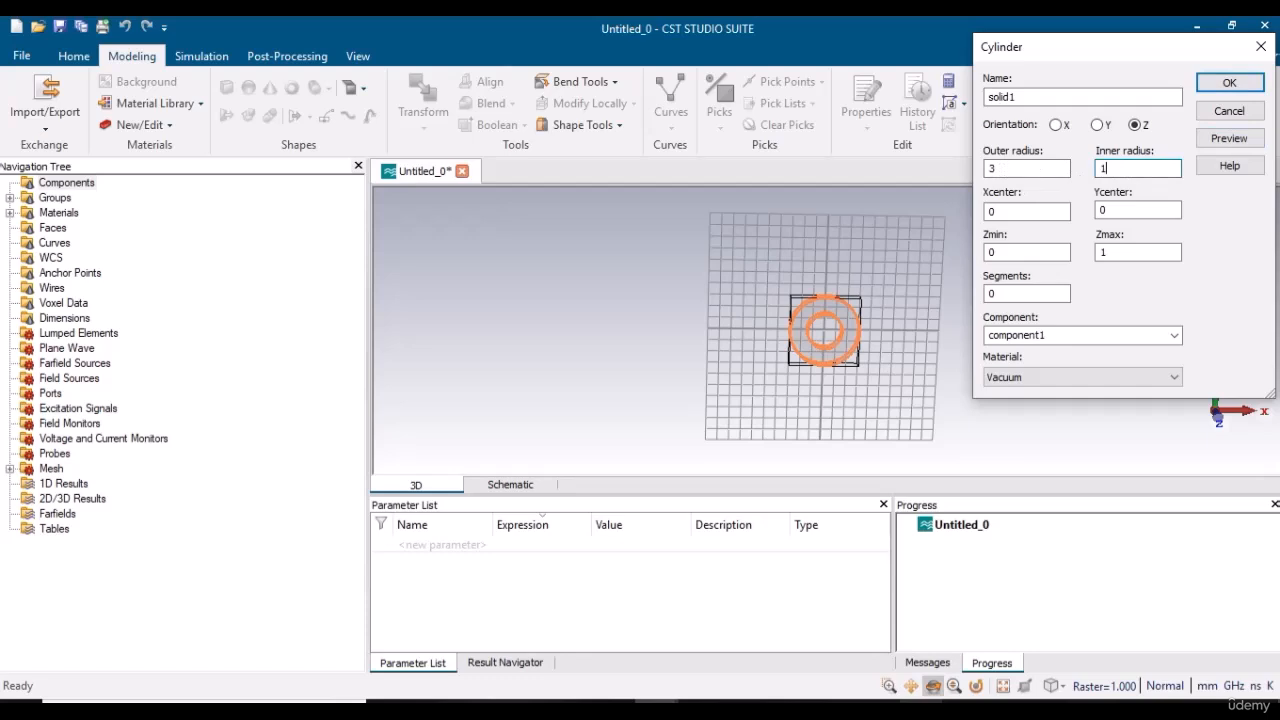
left_click(1229, 139)
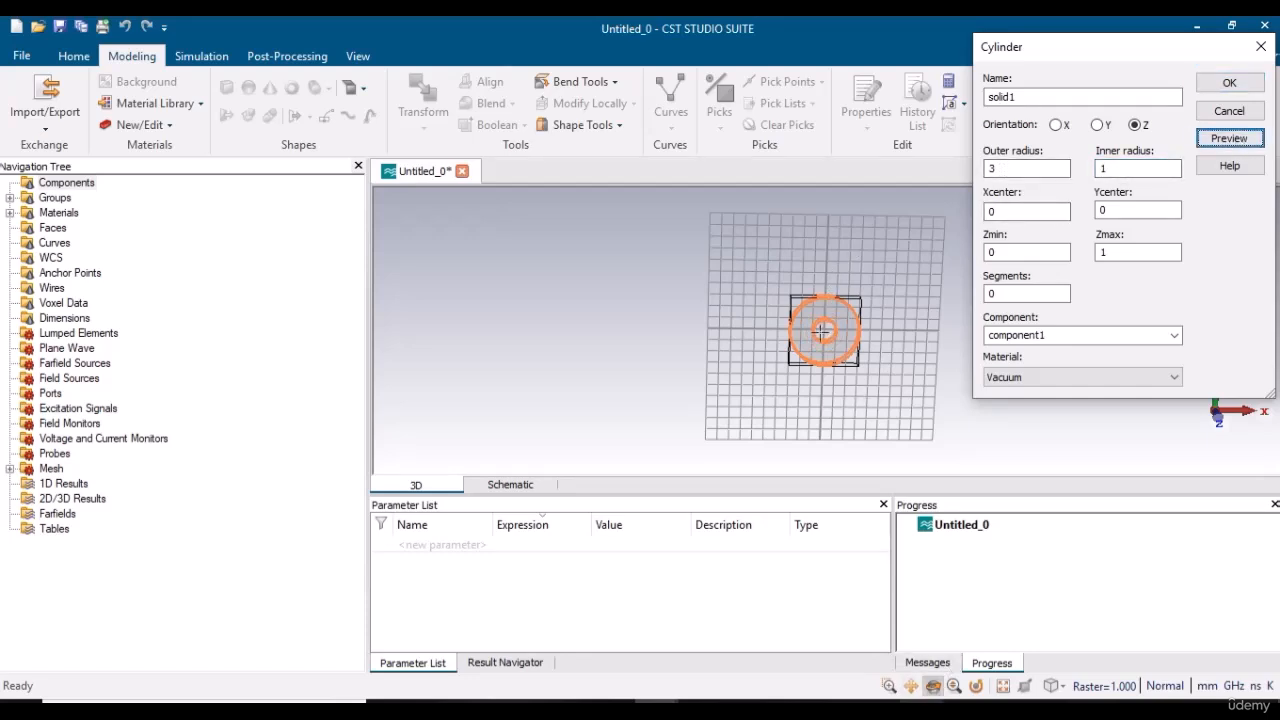
Set the cylinder's Zmax to 2 and preview the thicker ring.
left_click_drag(820, 333, 982, 370)
double_click(1128, 252)
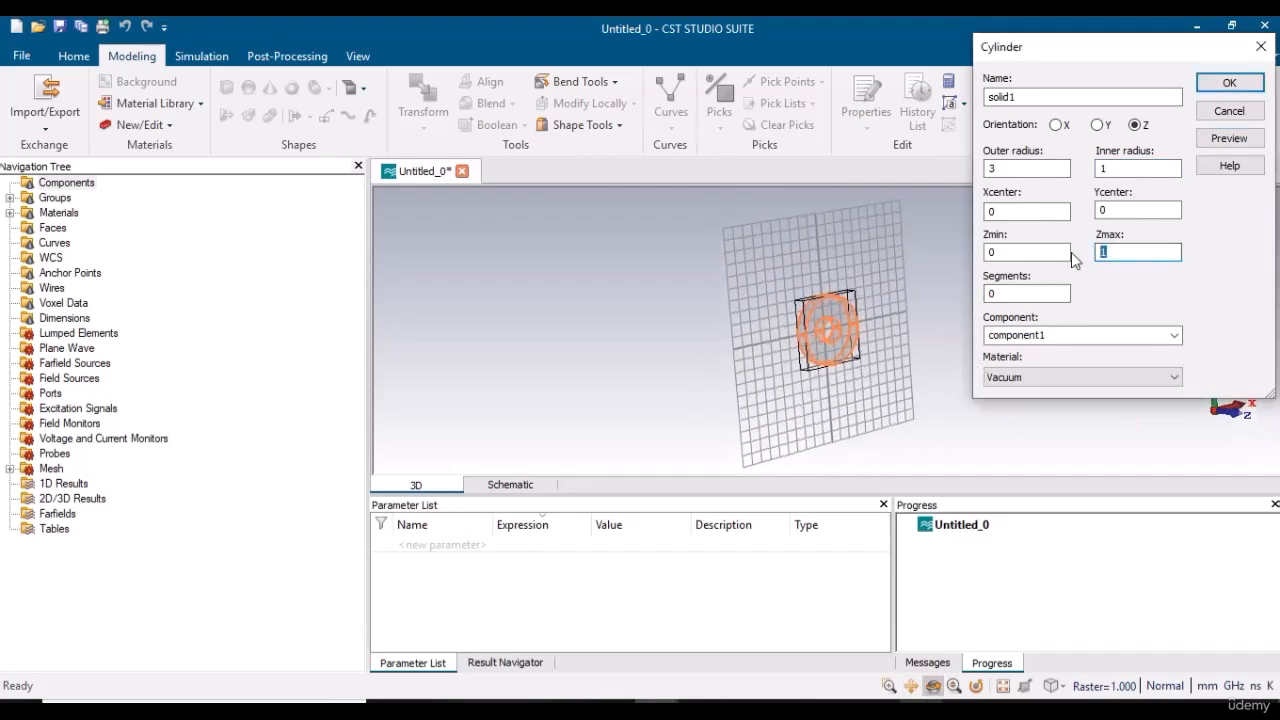
type("2")
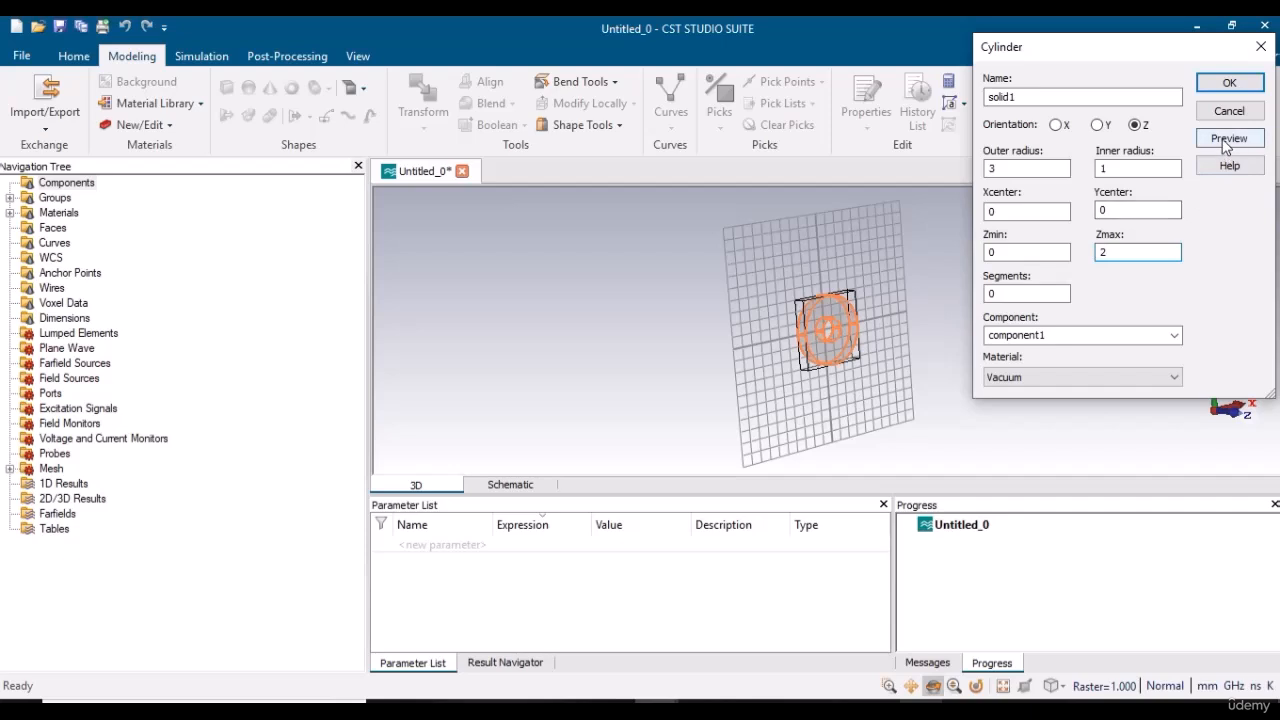
left_click(1229, 138)
Set the cylinder's Zmax to 0.5, preview the ring and create solid1 in Vacuum.
double_click(1125, 252)
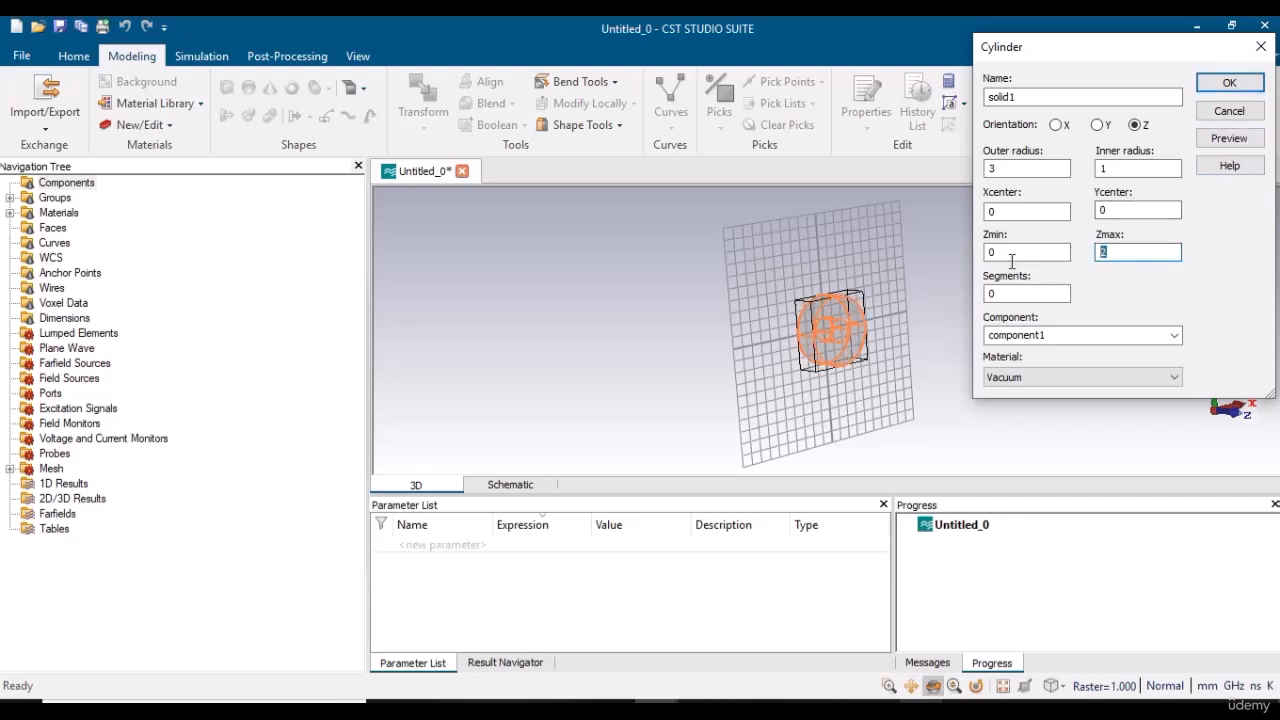
type("0.5")
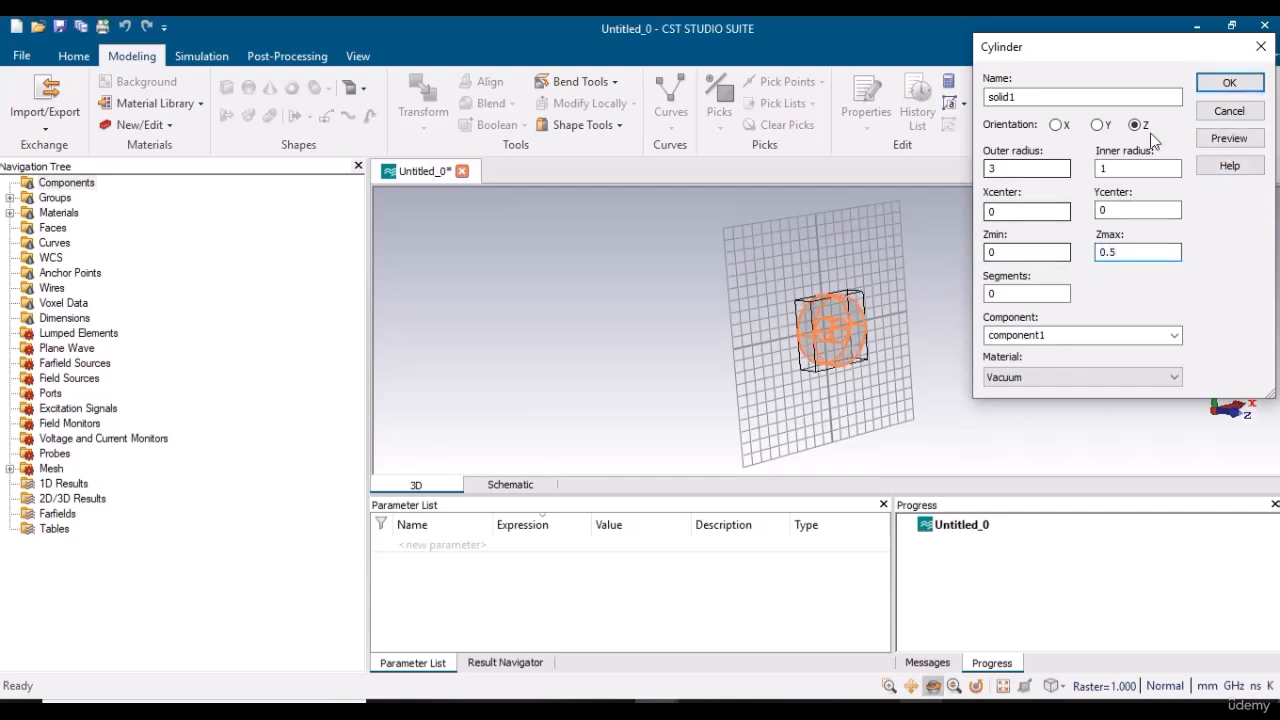
left_click(1229, 138)
left_click_drag(862, 298, 745, 285)
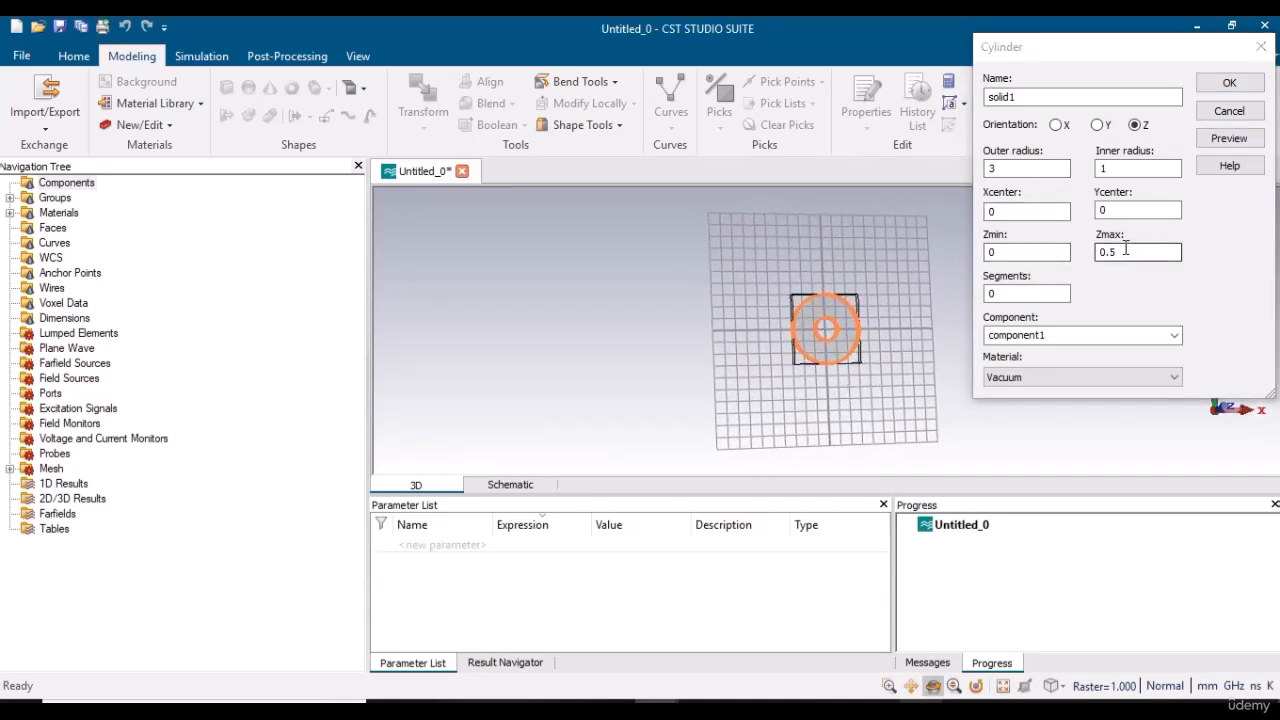
left_click(1231, 83)
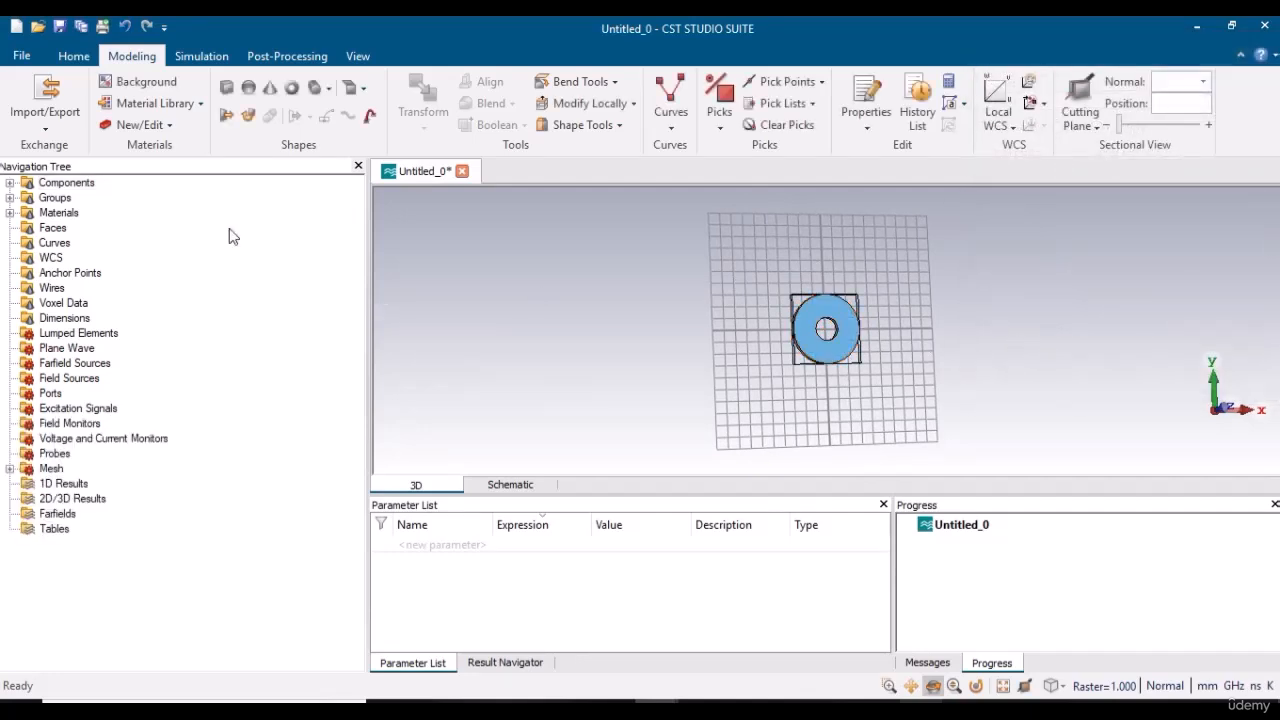
Expand component1 in the model tree, select solid1 and examine the ring up close.
left_click(10, 183)
left_click(27, 198)
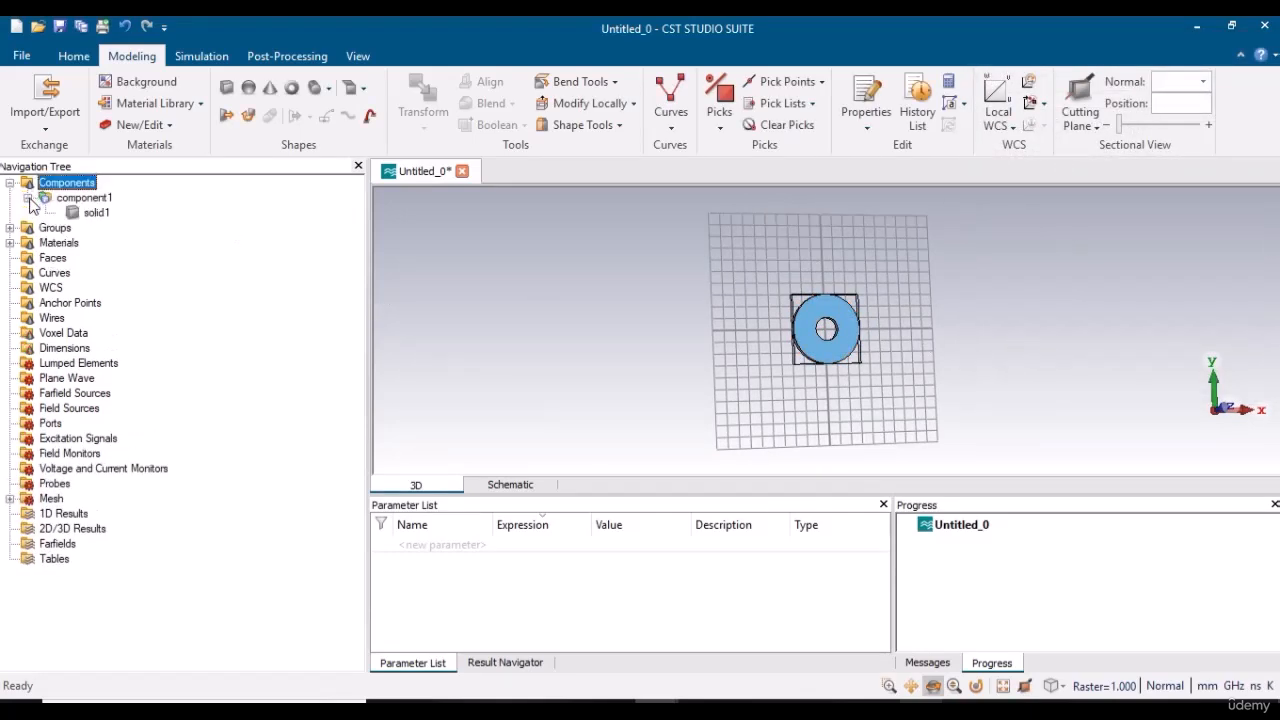
left_click(84, 198)
left_click(96, 213)
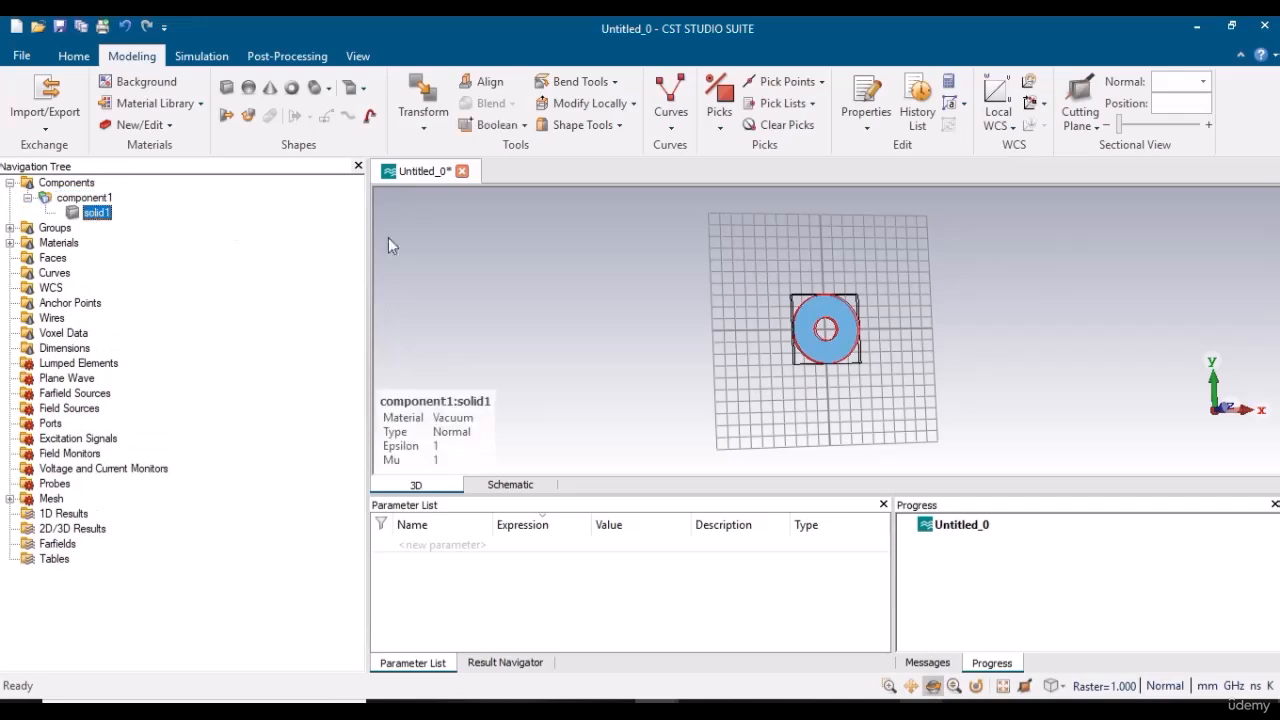
scroll(847, 392, "up", 3)
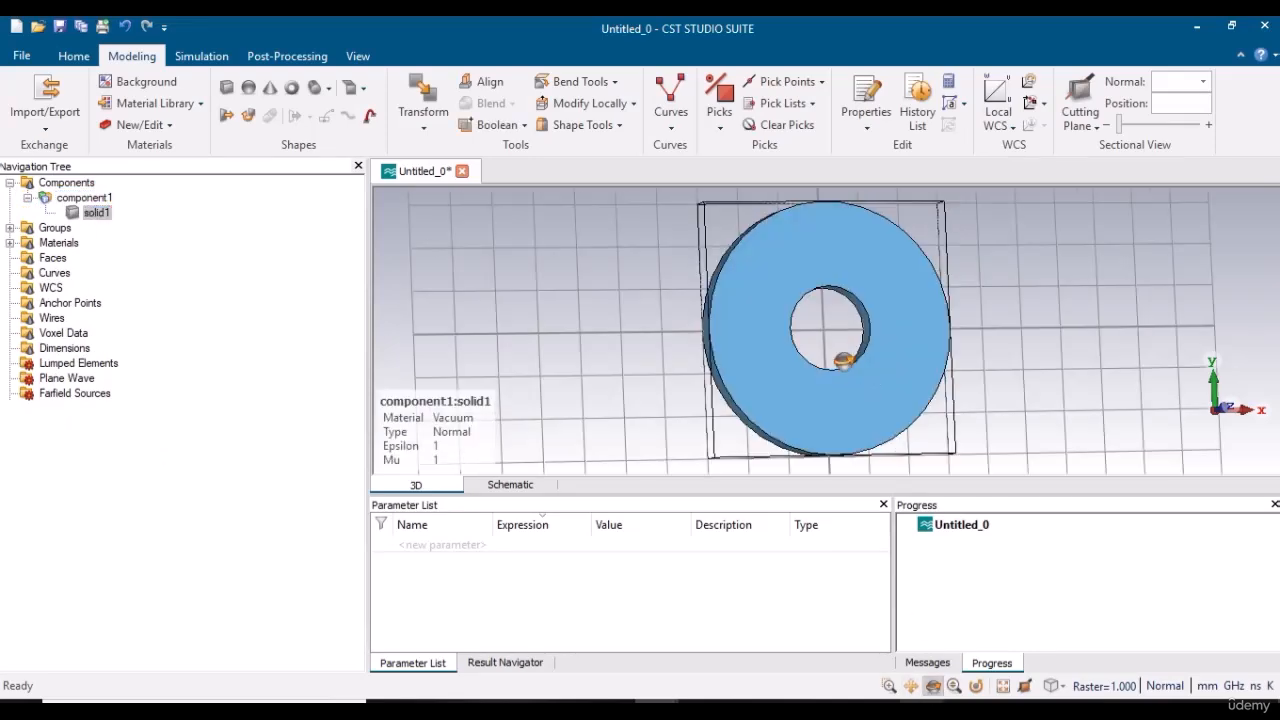
mouse_move(840, 364)
left_mouse_down()
mouse_move(1057, 289)
mouse_move(922, 270)
mouse_move(820, 303)
mouse_move(790, 335)
mouse_move(719, 337)
mouse_move(727, 366)
left_mouse_up()
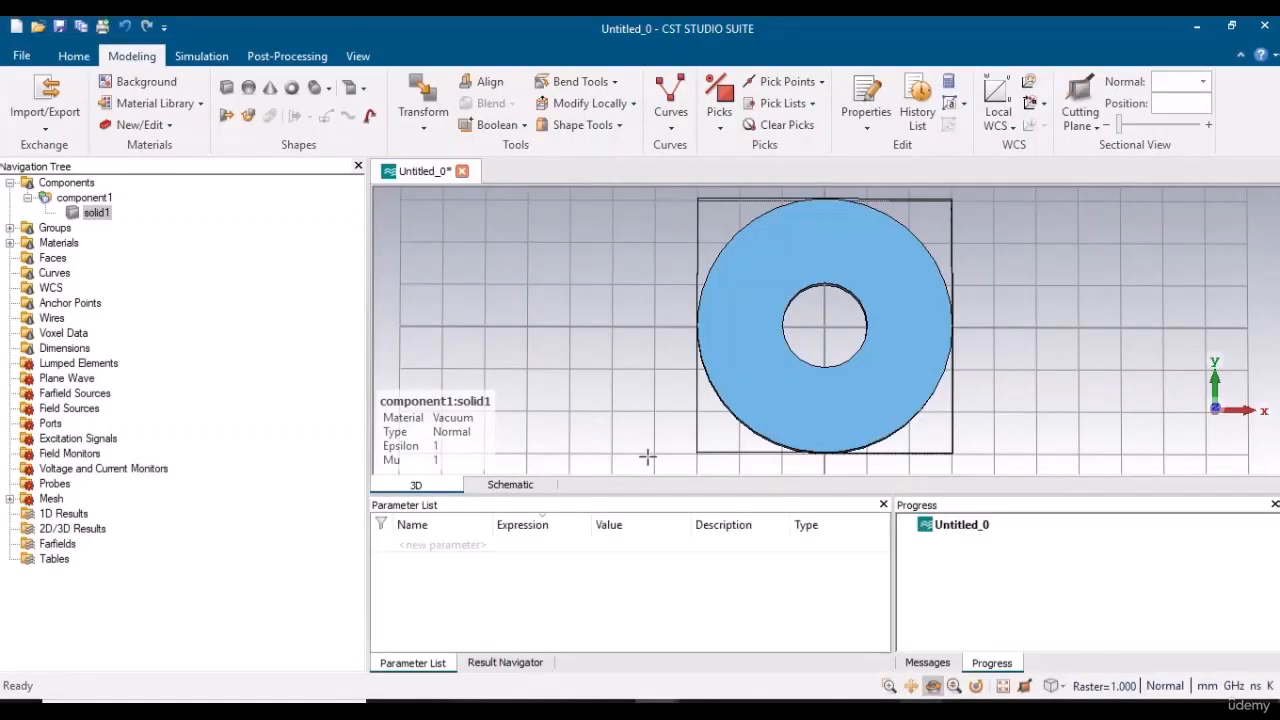
Define a second cylinder with outer radius 3, inner radius 1 and Zmax 0.5, and preview it.
left_click(328, 88)
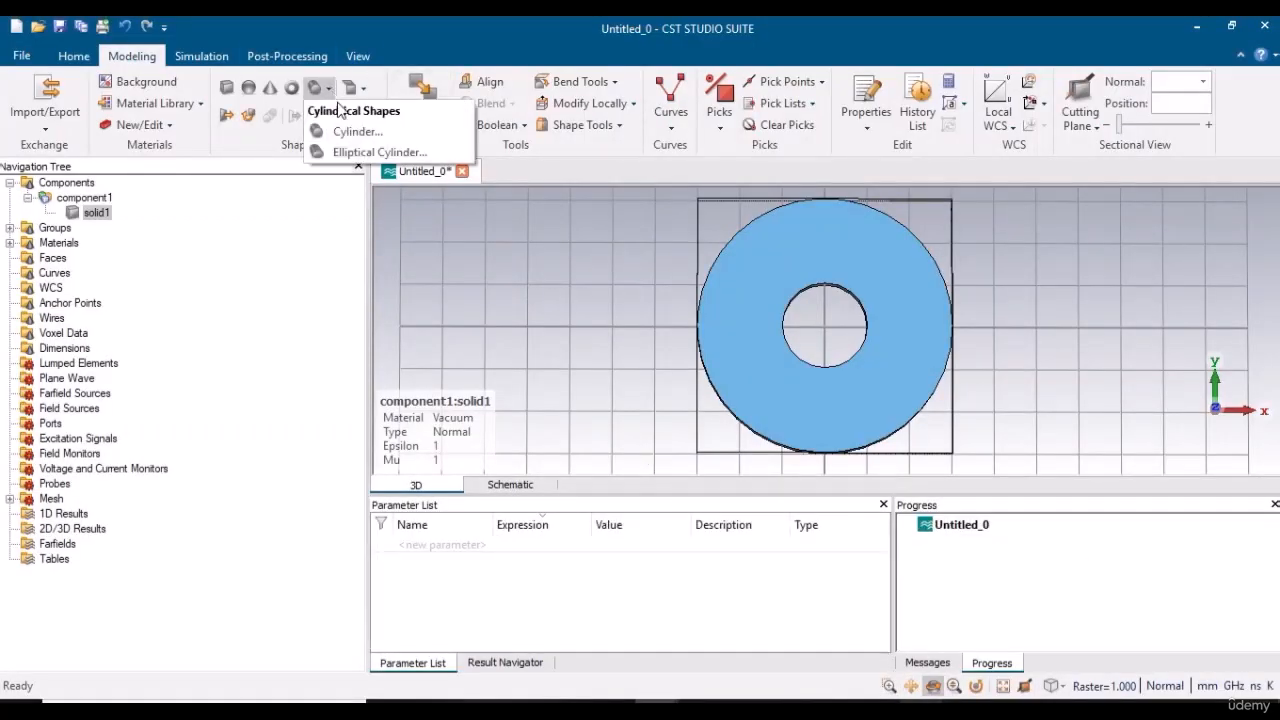
left_click(347, 133)
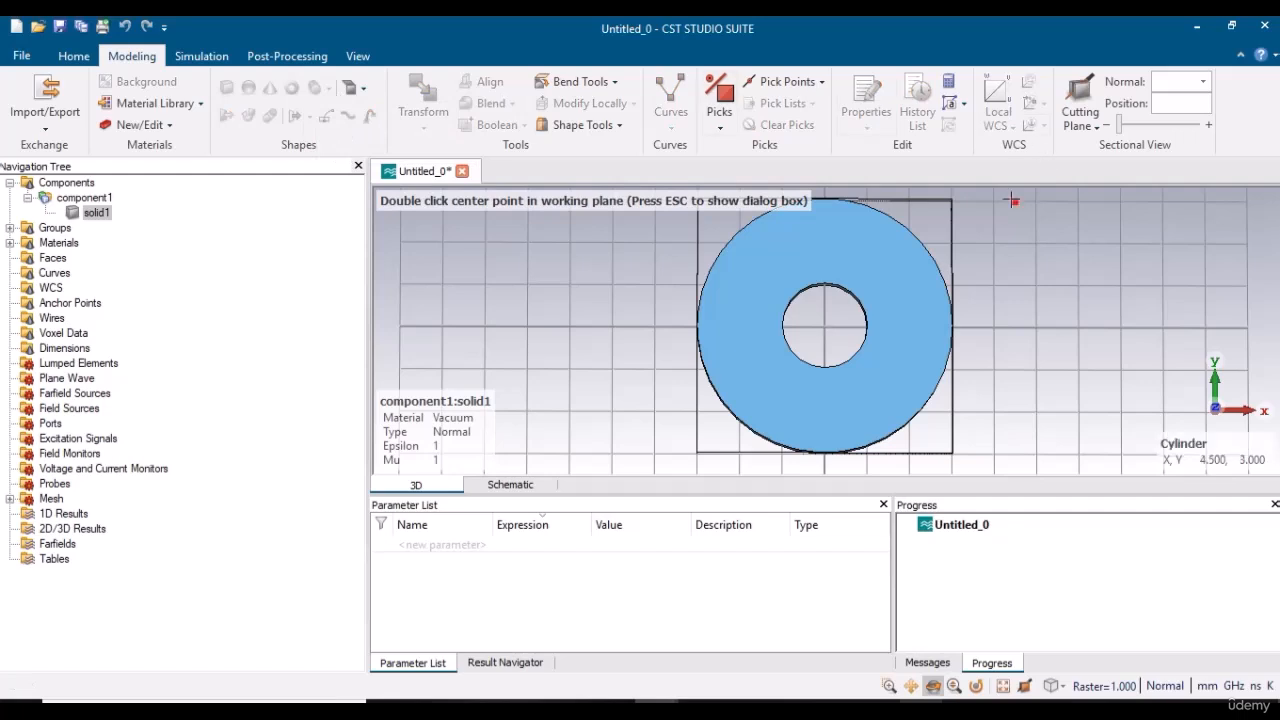
key("Escape")
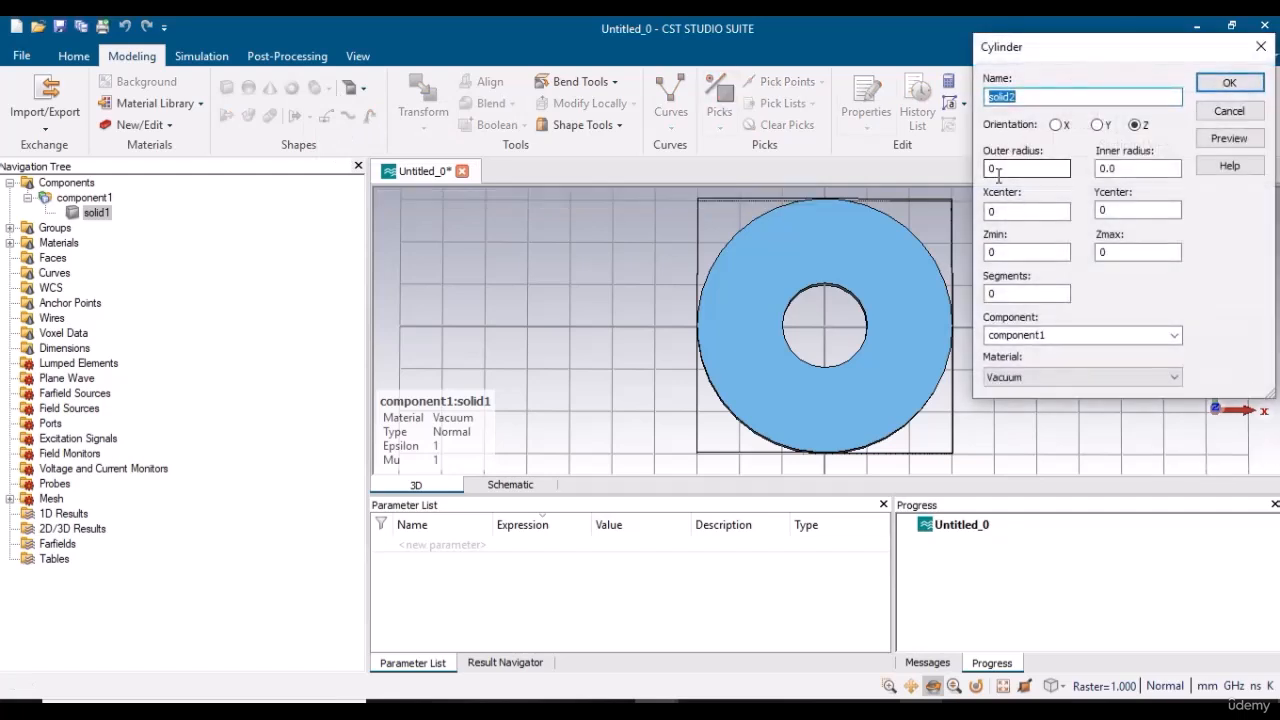
double_click(1005, 167)
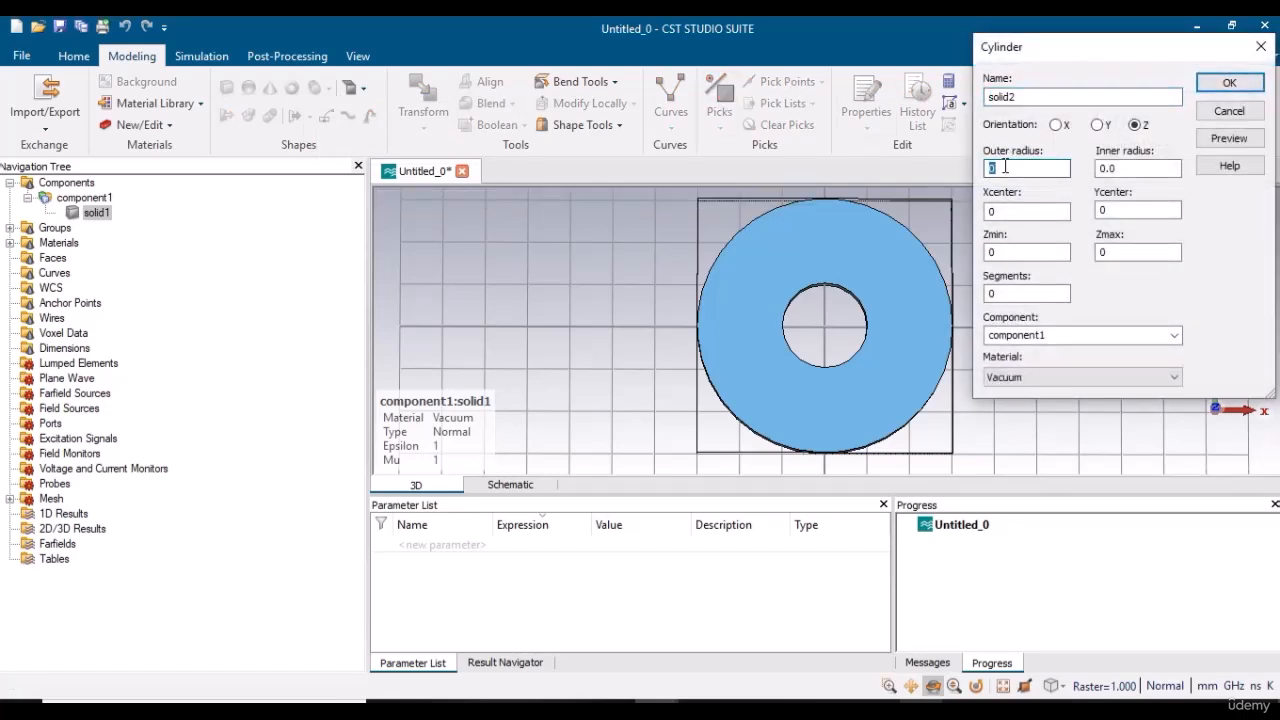
type("1")
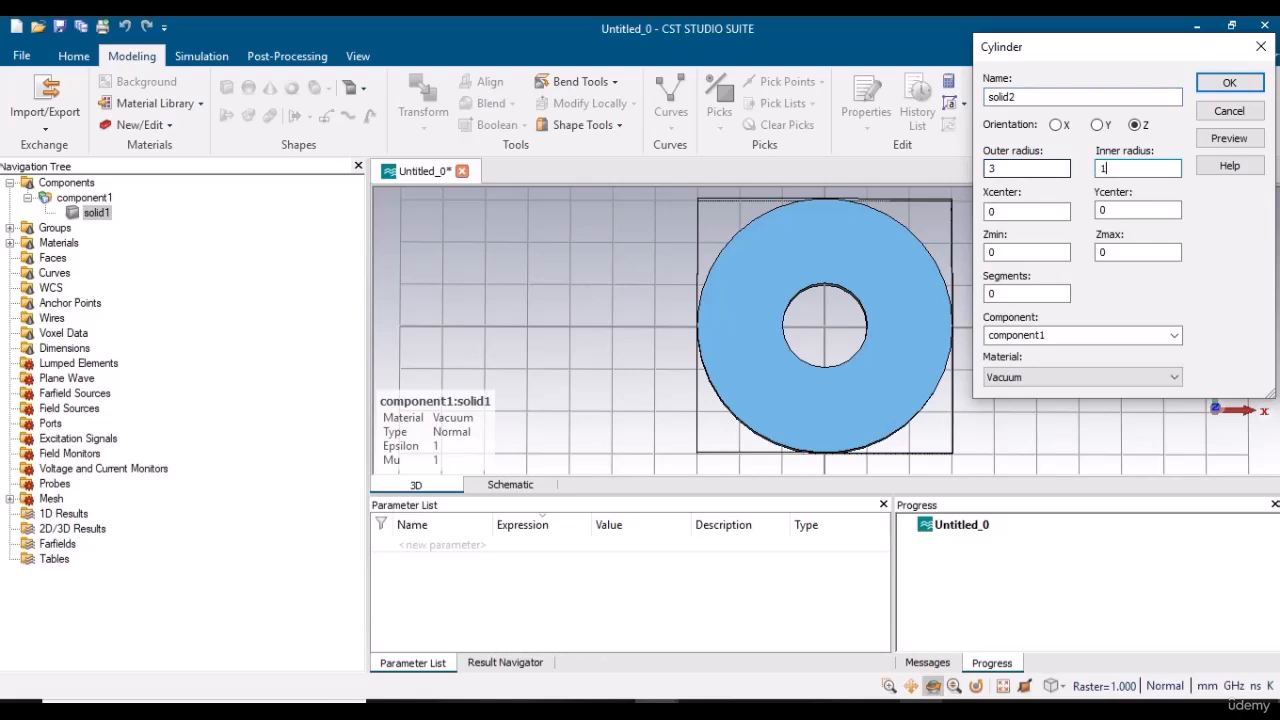
key("Tab")
key("Tab")
key("Tab")
left_click(1229, 138)
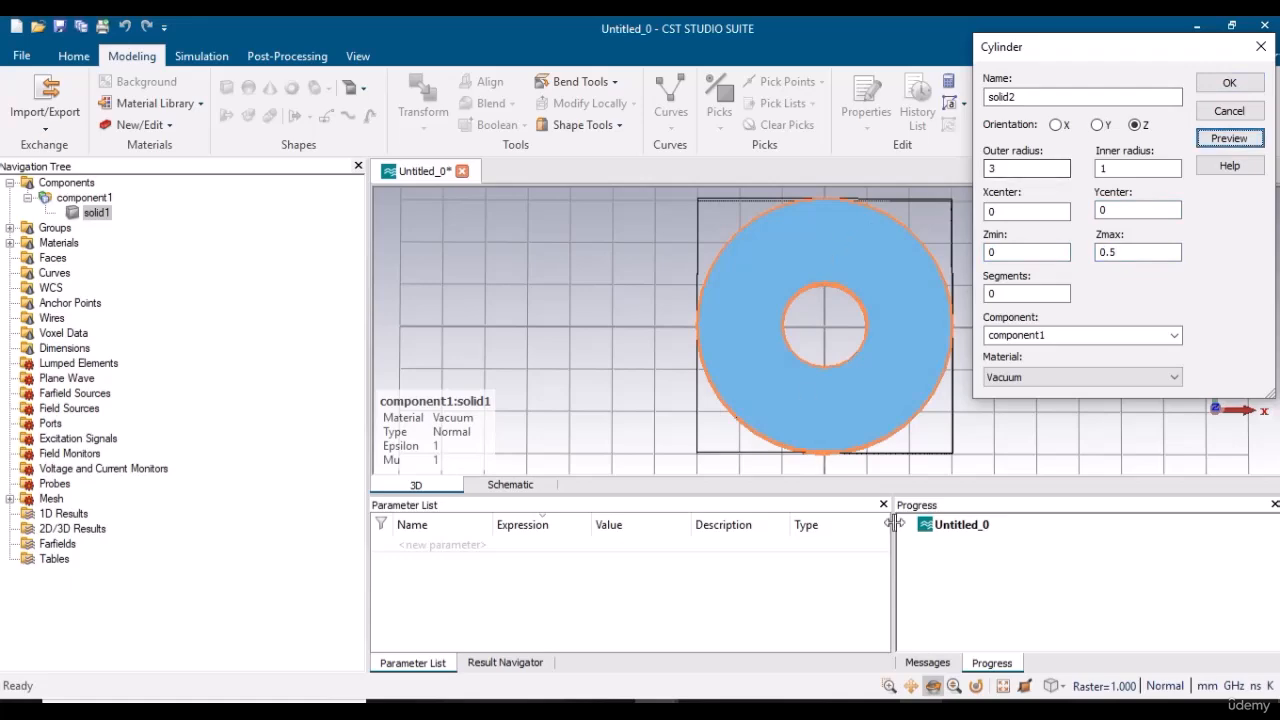
left_click(933, 685)
left_click_drag(771, 380, 798, 342)
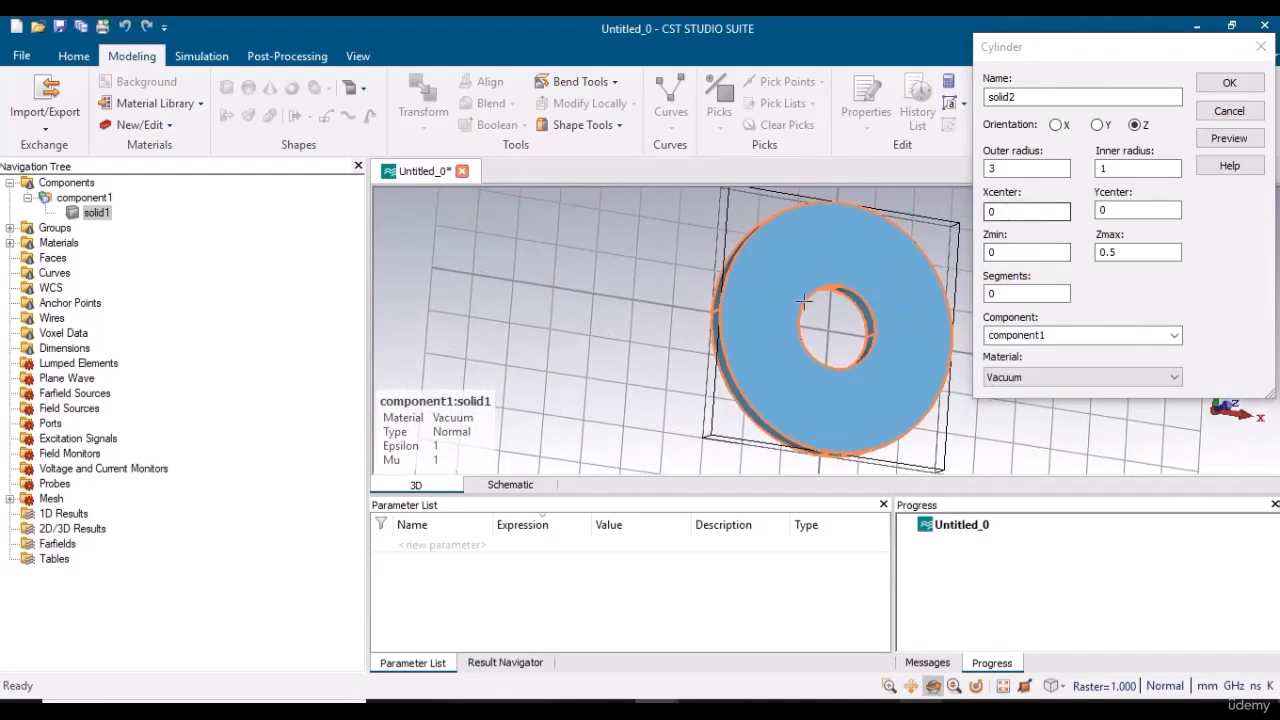
Try Y centre values of -2 and -2.5 for the second cylinder, previewing each one.
double_click(1114, 208)
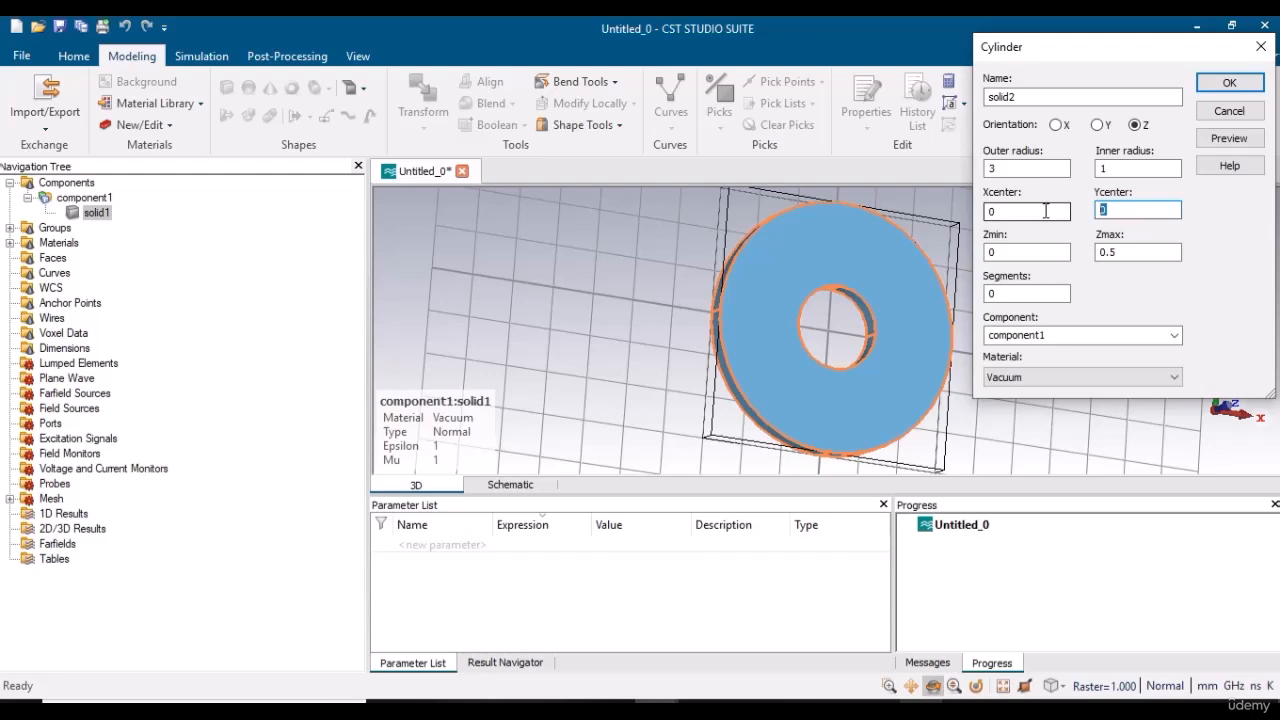
type("-2")
left_click(1229, 138)
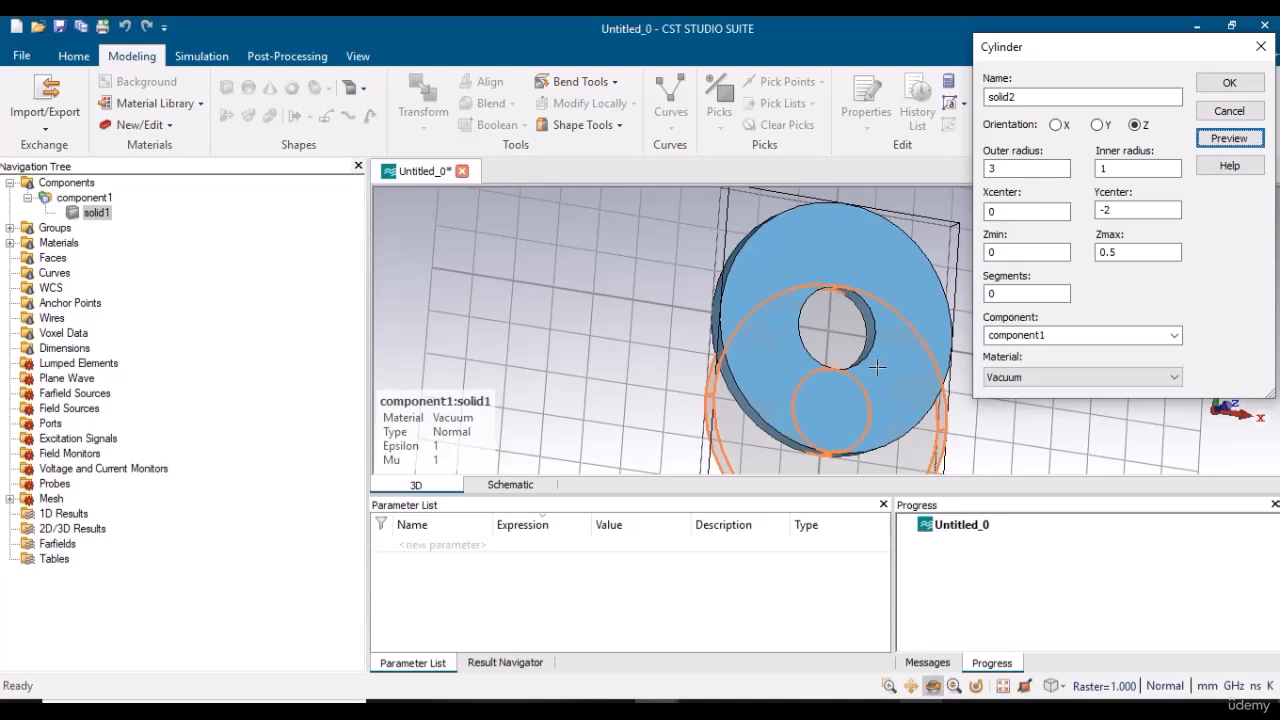
left_click(1117, 210)
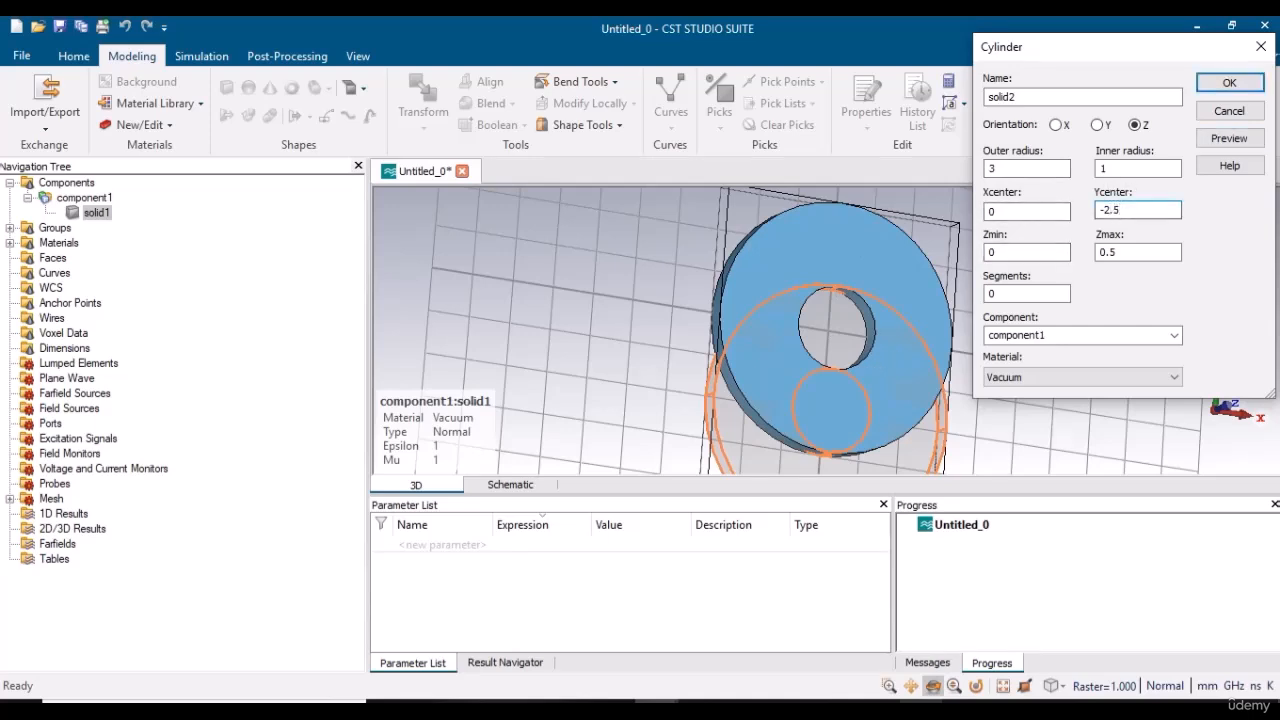
type(".5")
left_click(1229, 138)
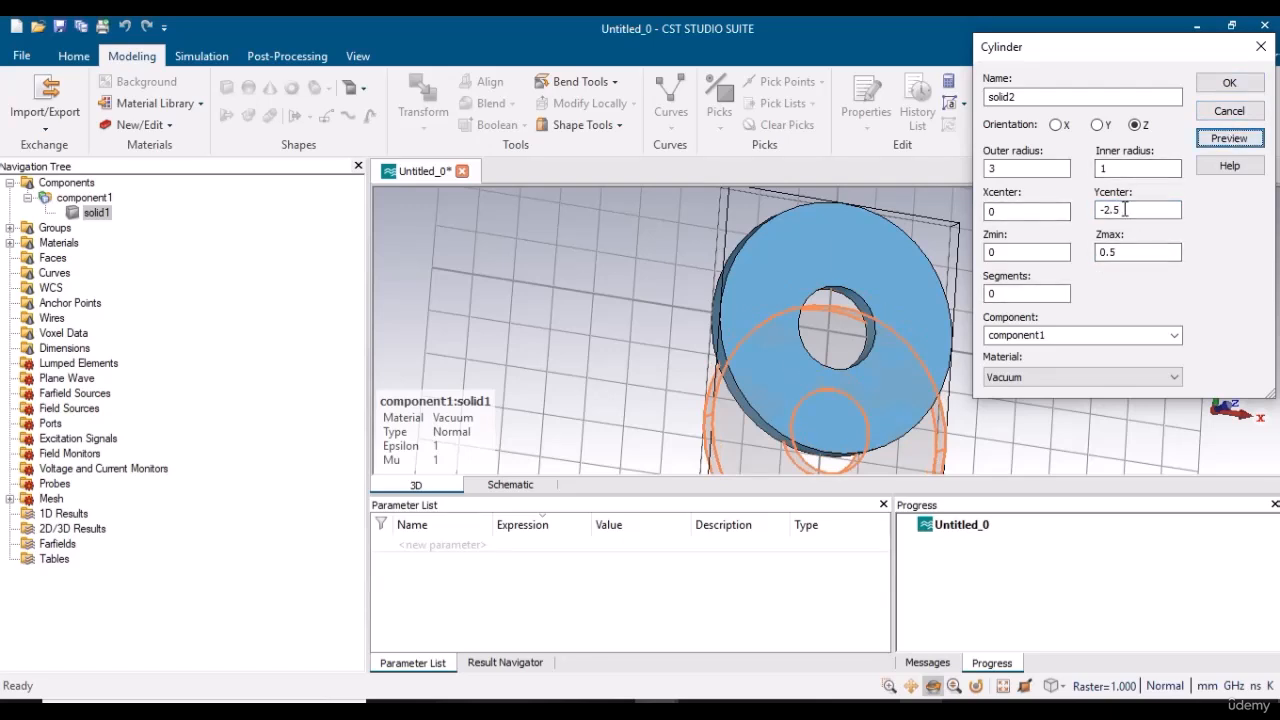
Set the second cylinder's Y centre to -3, preview and create it, keeping the overlapping shapes uncombined with Boolean option None.
left_click(1124, 209)
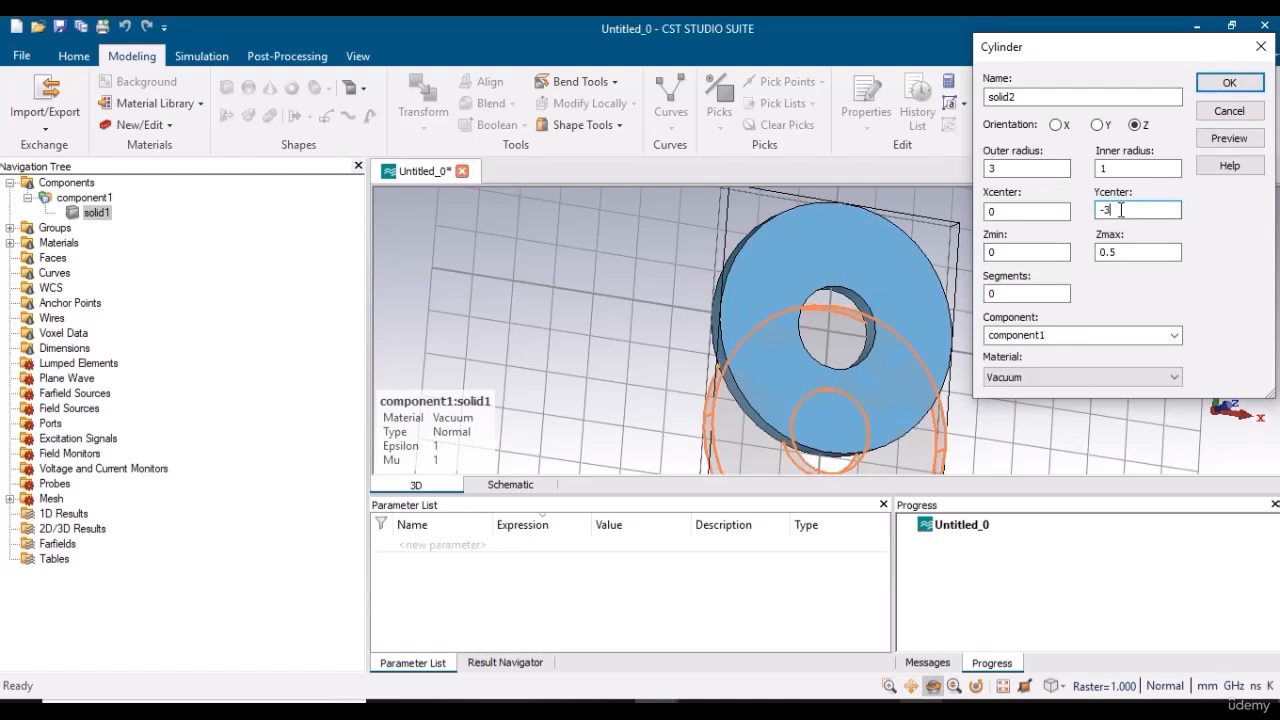
left_click(1229, 139)
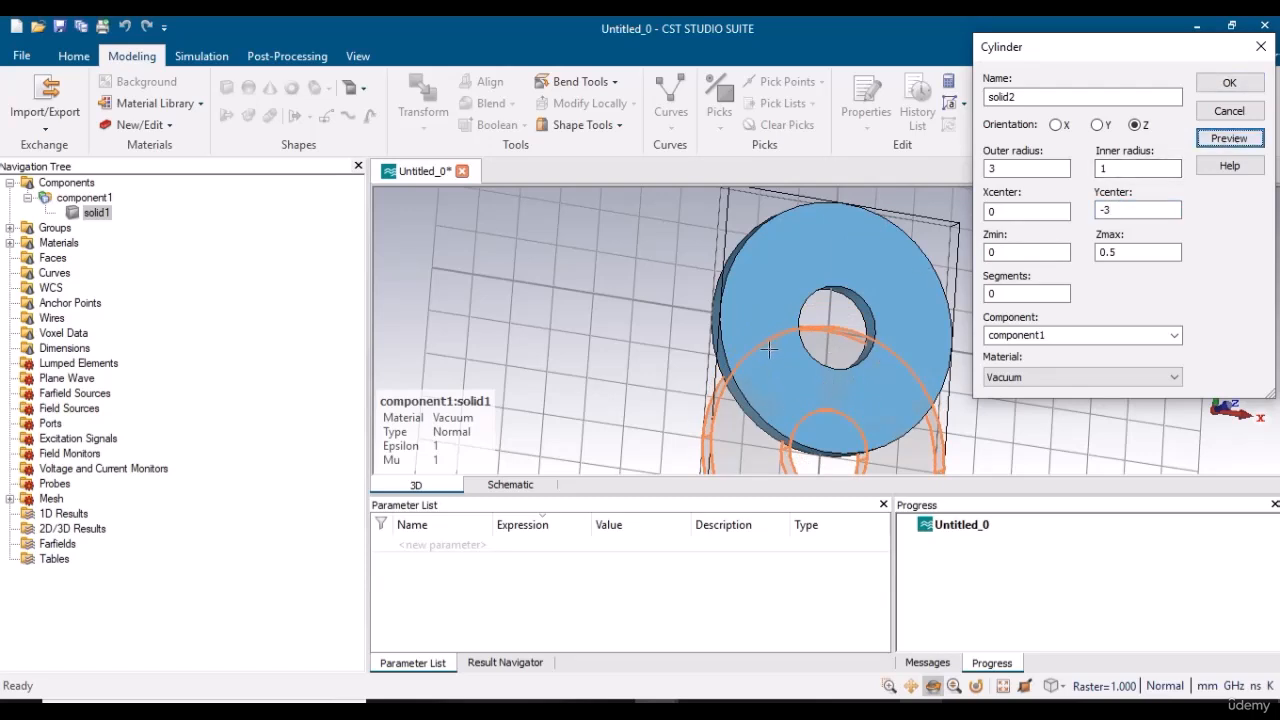
left_click(1229, 84)
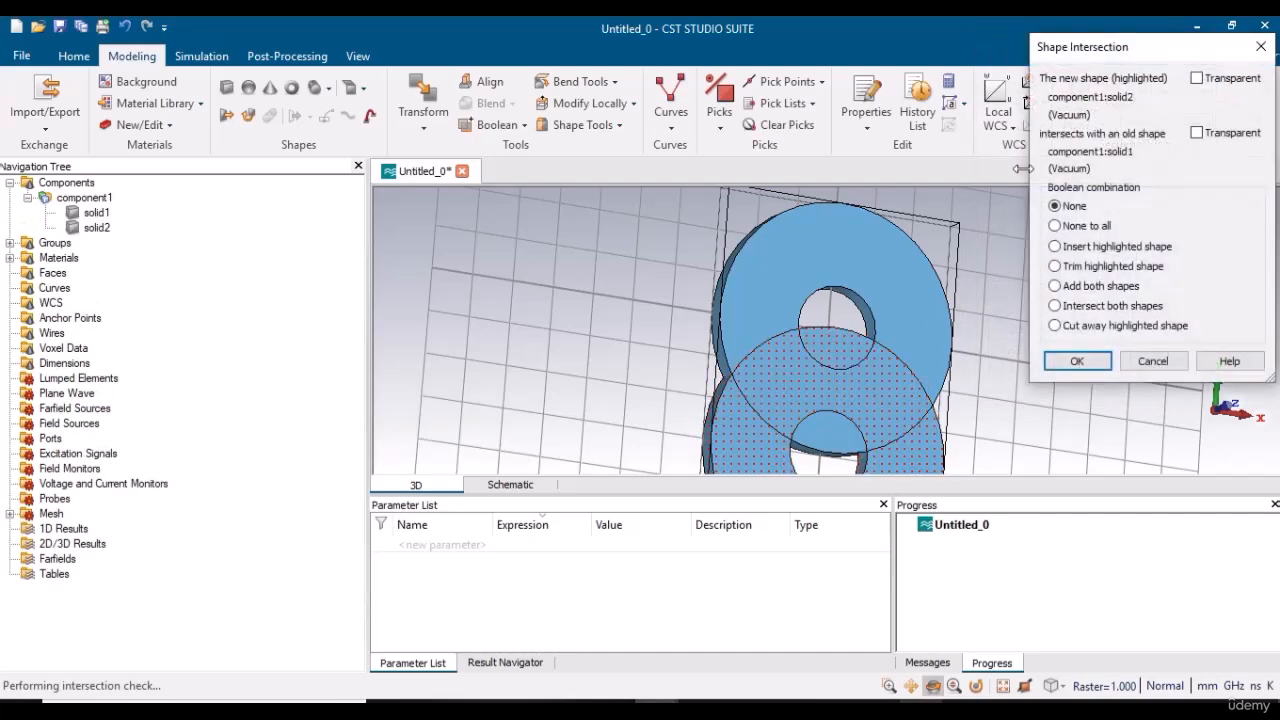
left_click(1076, 362)
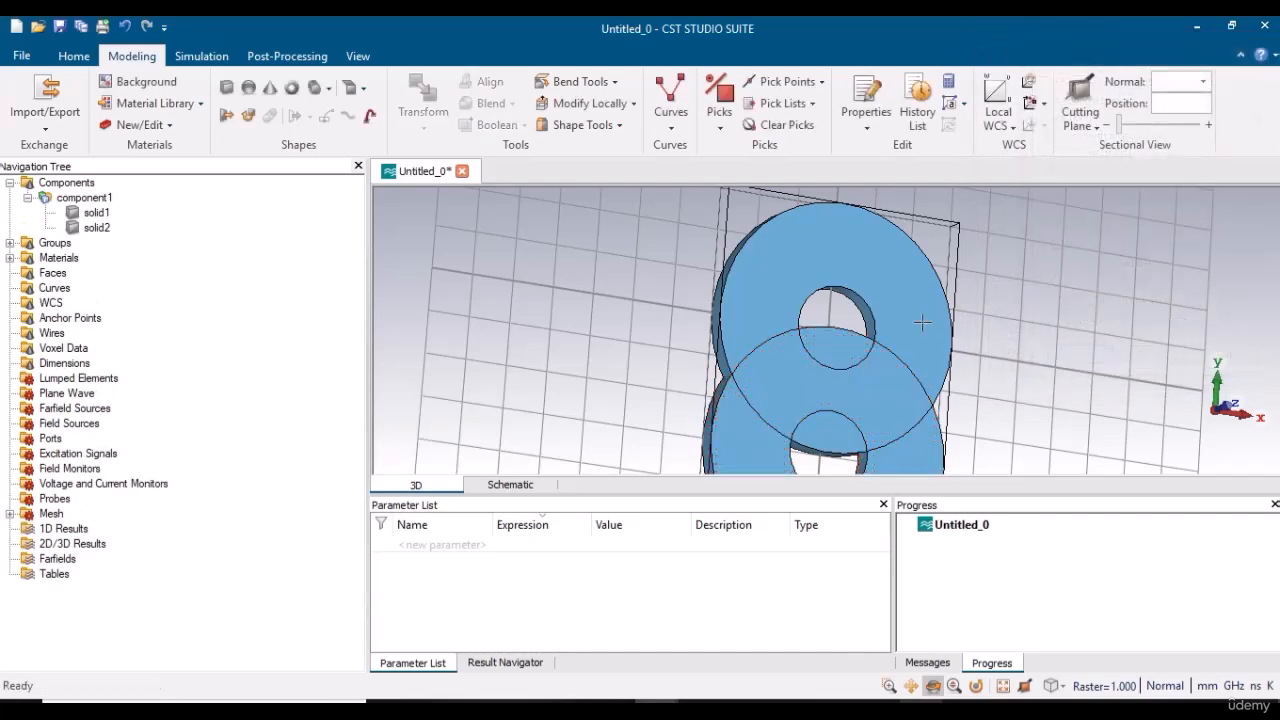
Subtract solid2 from solid1 with the Boolean Subtract operation.
left_click_drag(748, 381, 617, 400)
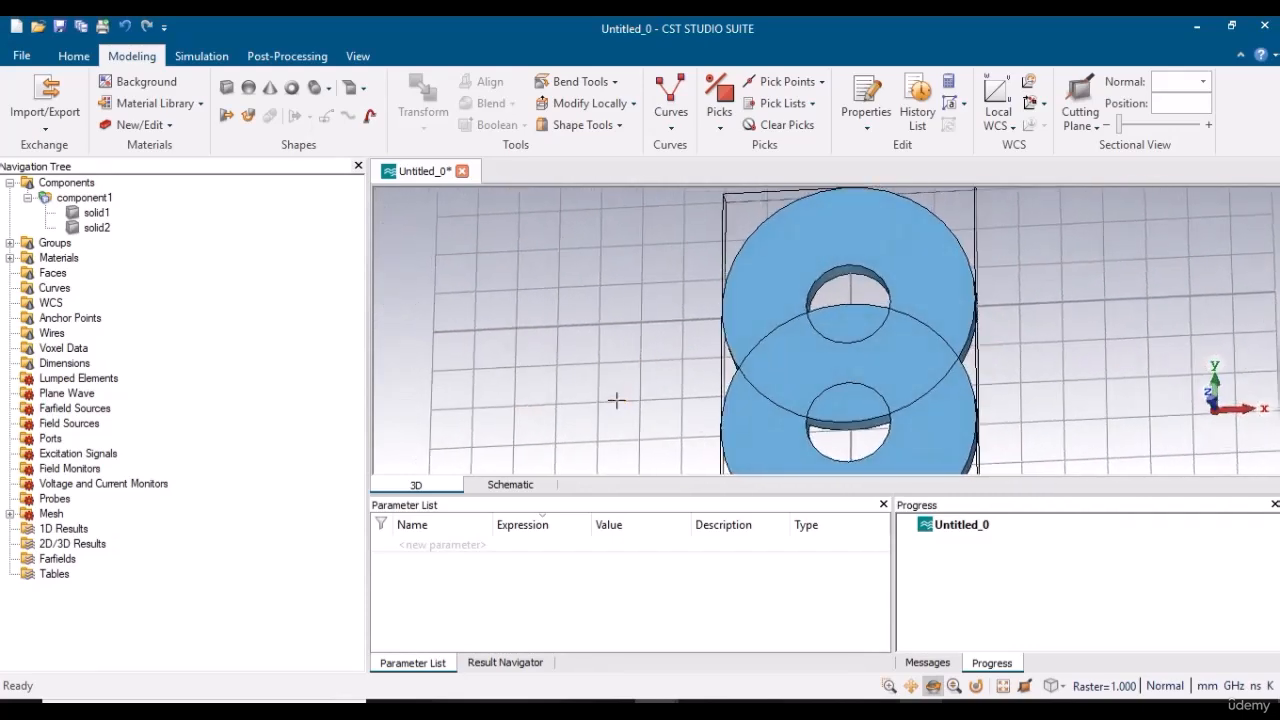
left_click(93, 213)
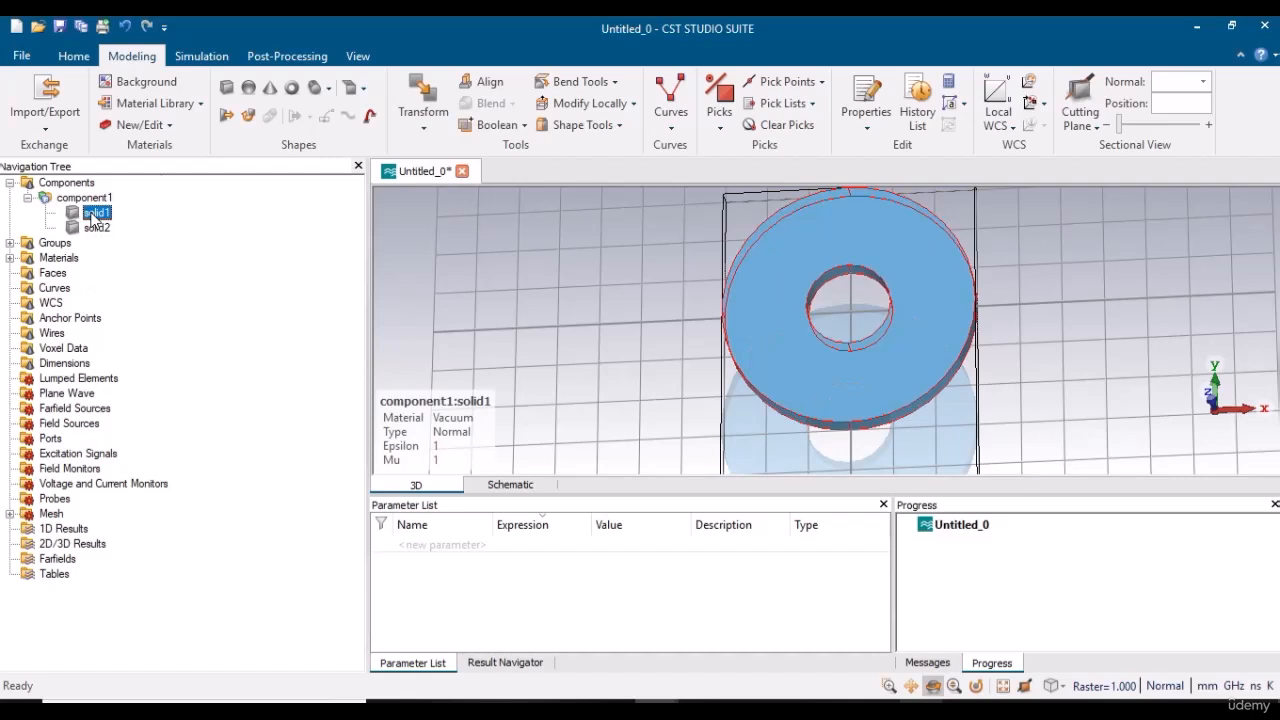
left_click(520, 125)
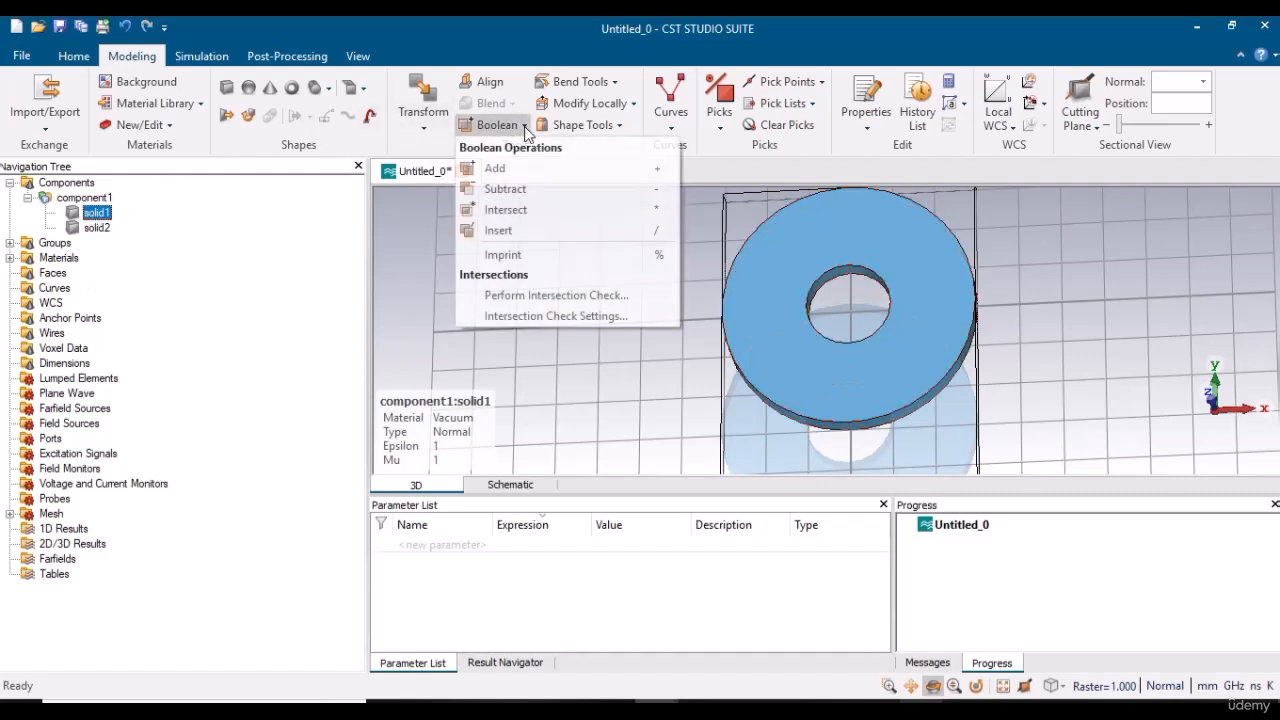
left_click(520, 190)
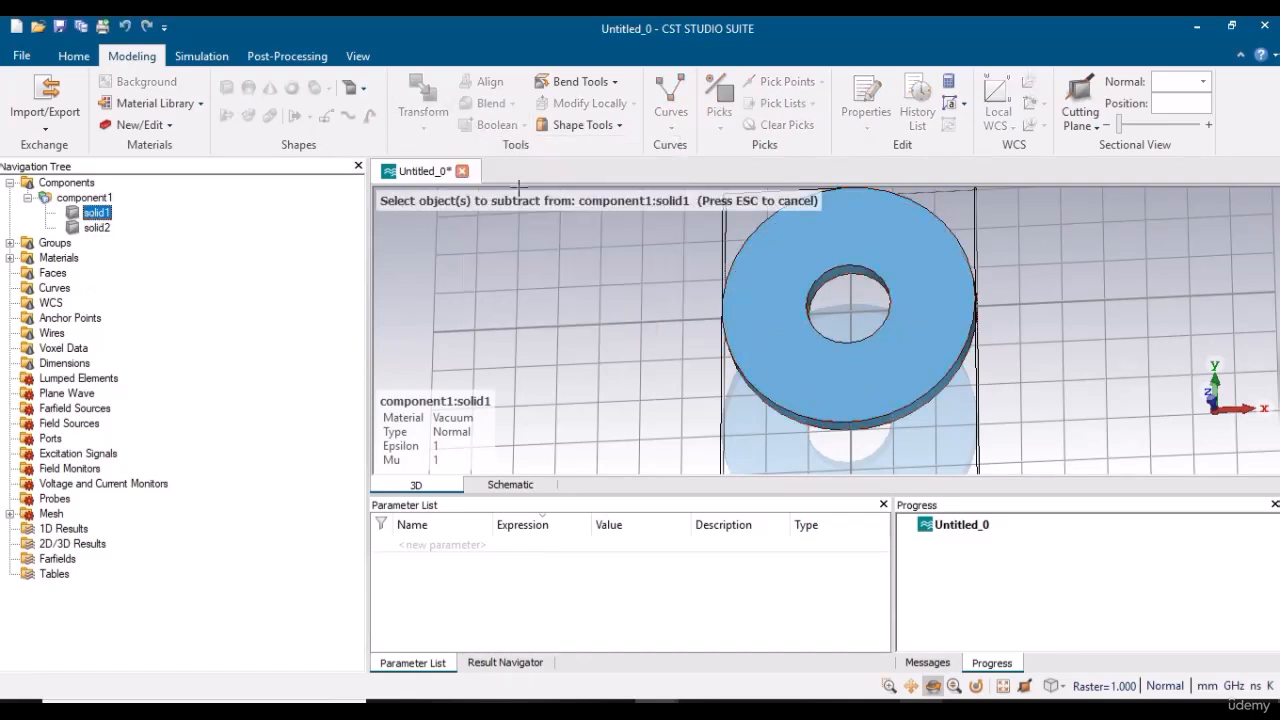
left_click(98, 229)
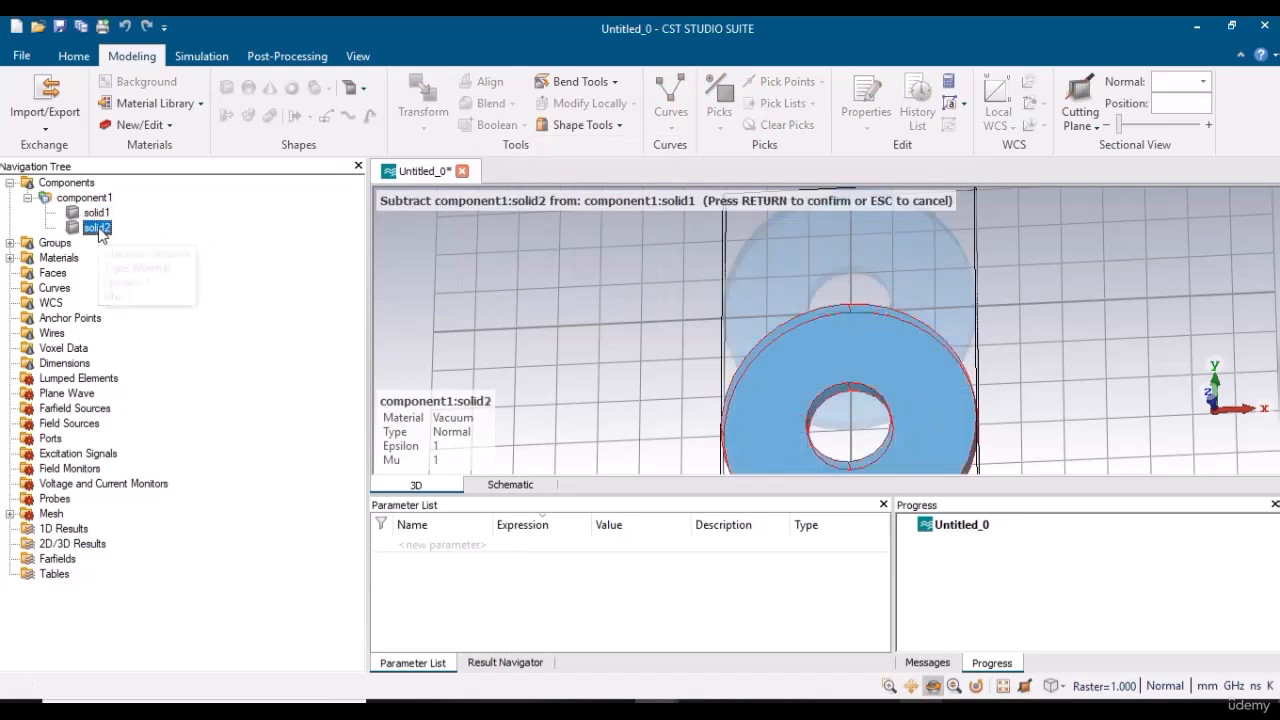
key("Return")
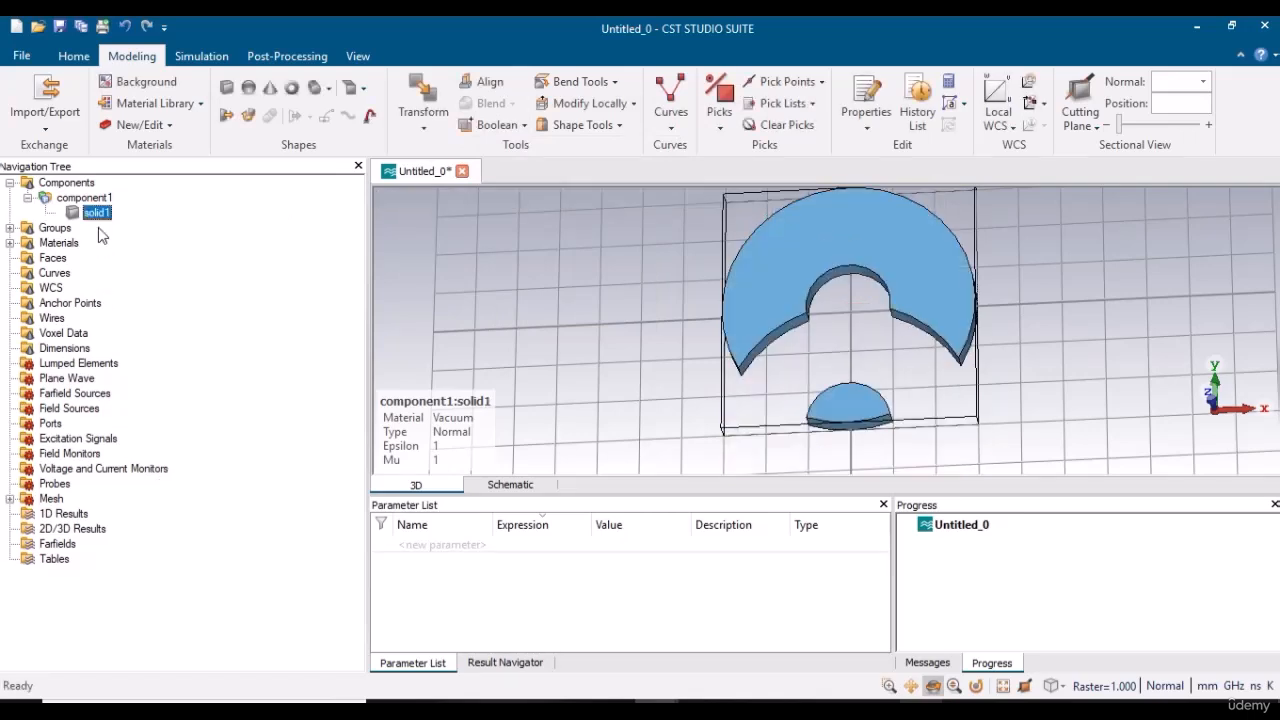
Switch to the reference slide to compare the result with the target shape, and return to CST Studio Suite.
left_click(933, 687)
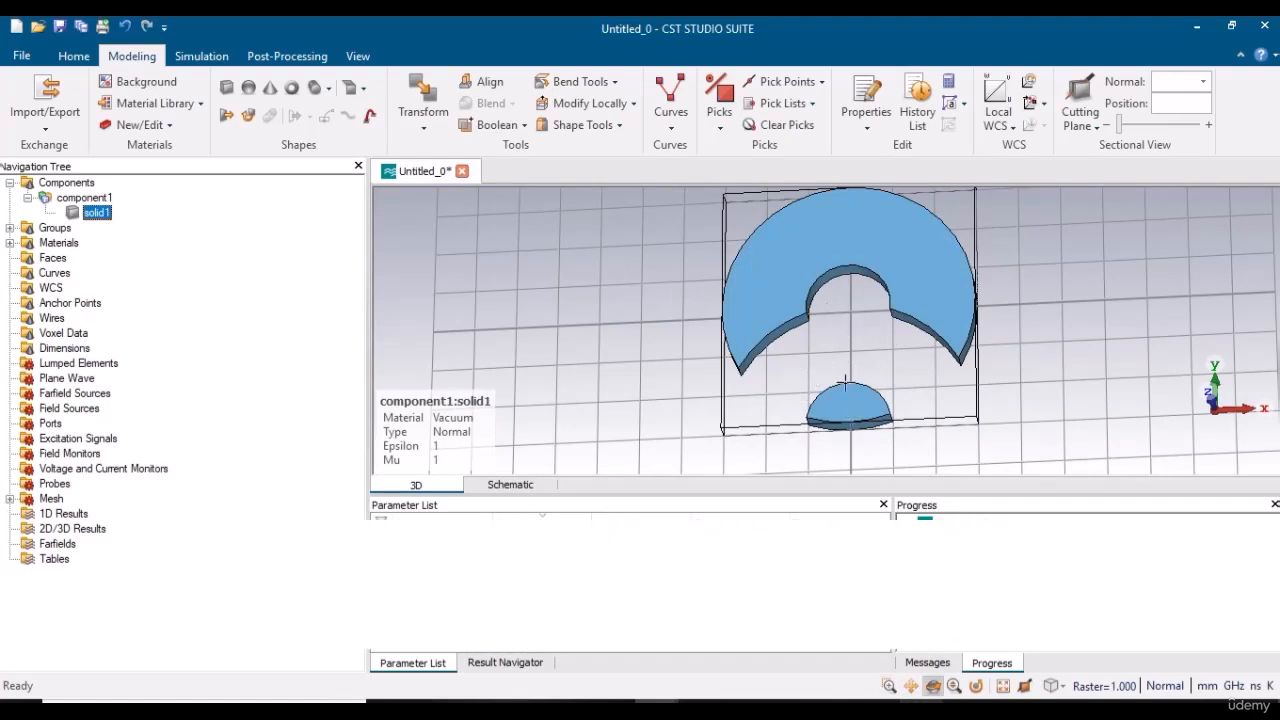
key("alt+Tab")
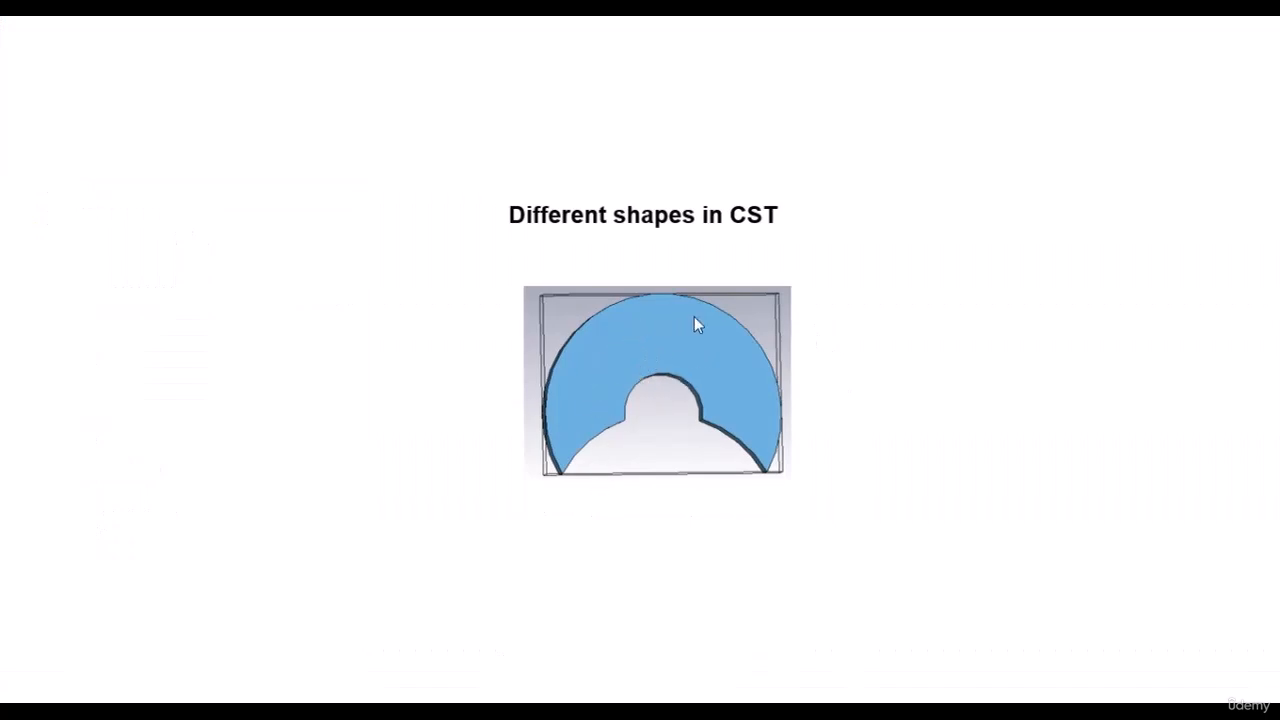
key("alt+Tab")
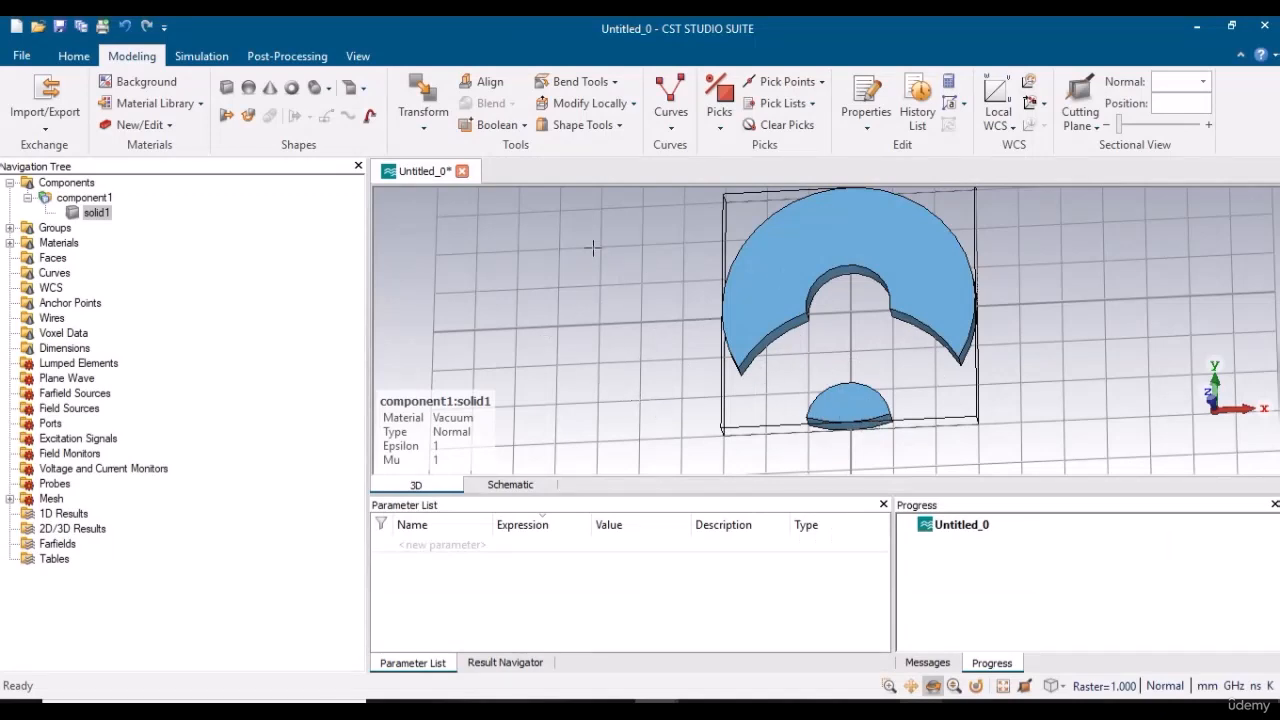
Define a brick named cut in component1 with X and Y from -2 to 2 and Zmax 0.5, and preview it.
left_click(228, 89)
key("Escape")
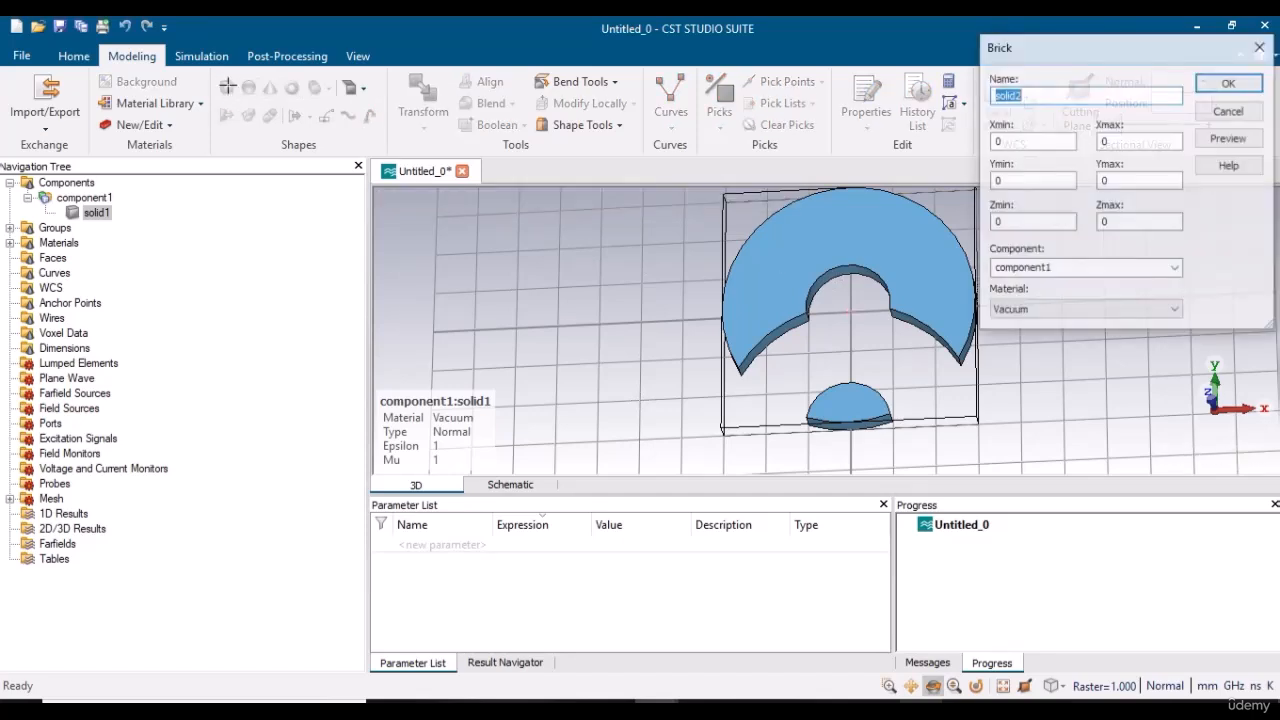
type("cut")
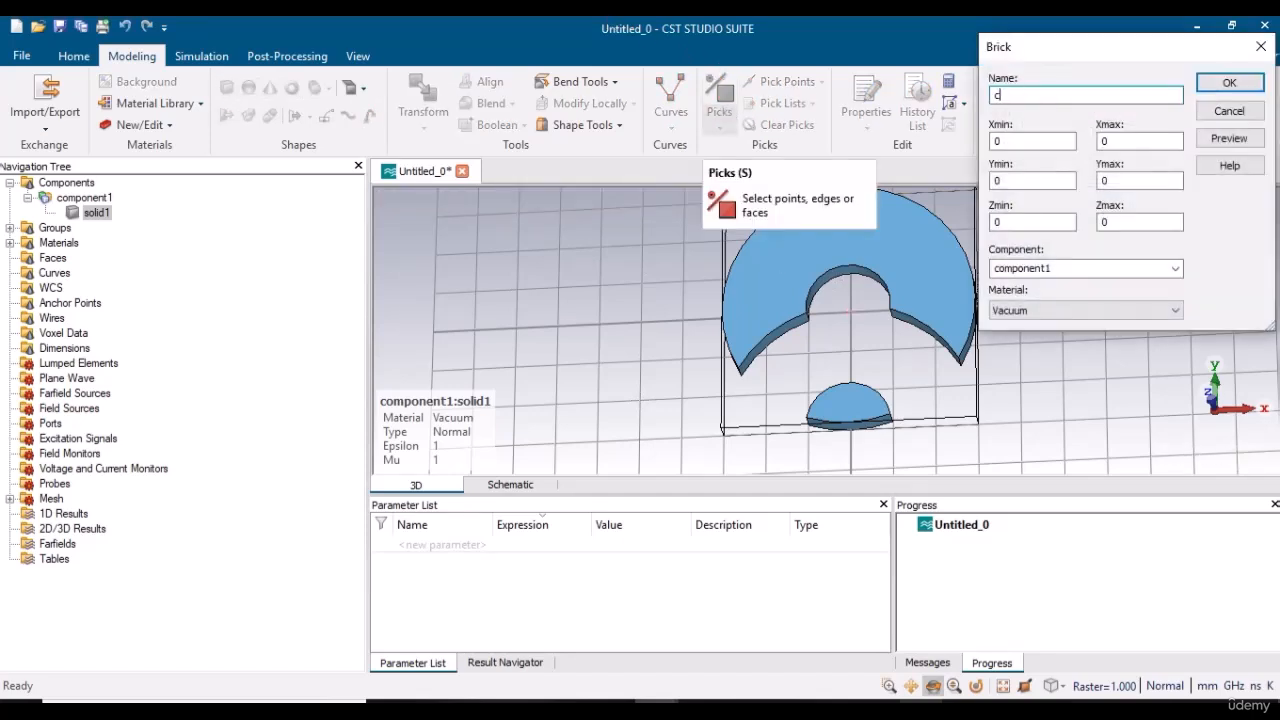
double_click(1010, 142)
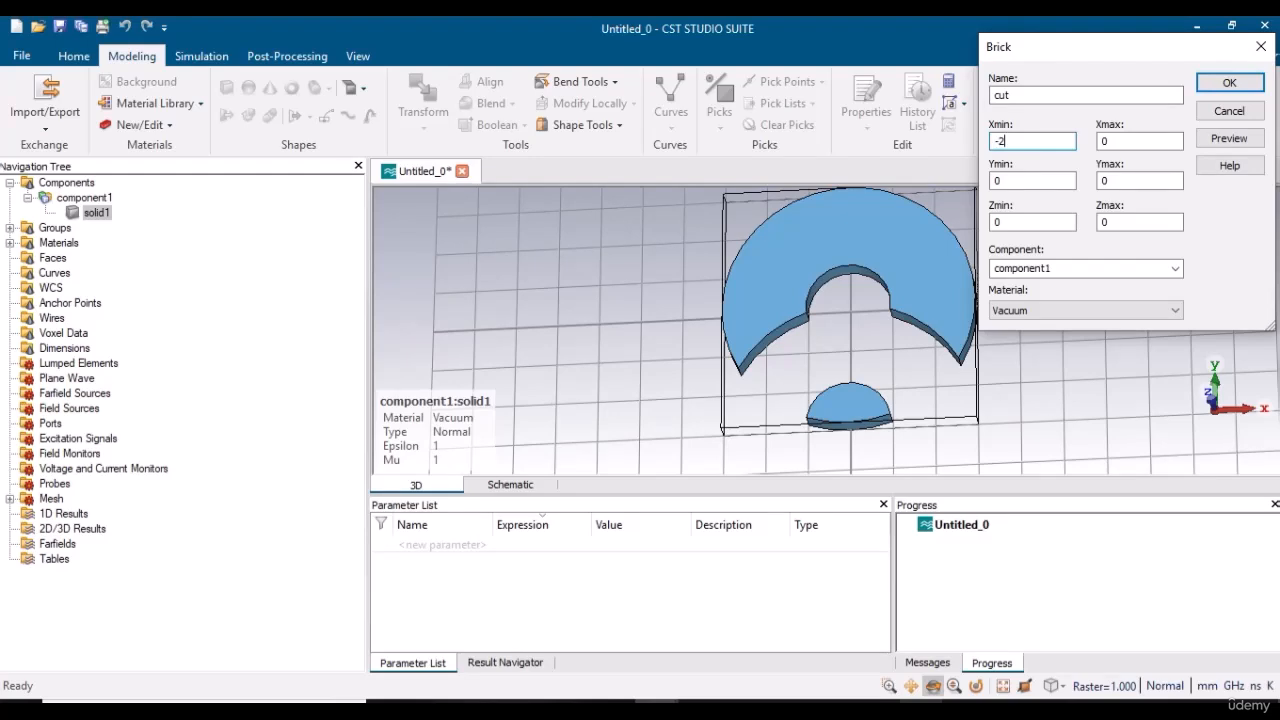
type("2")
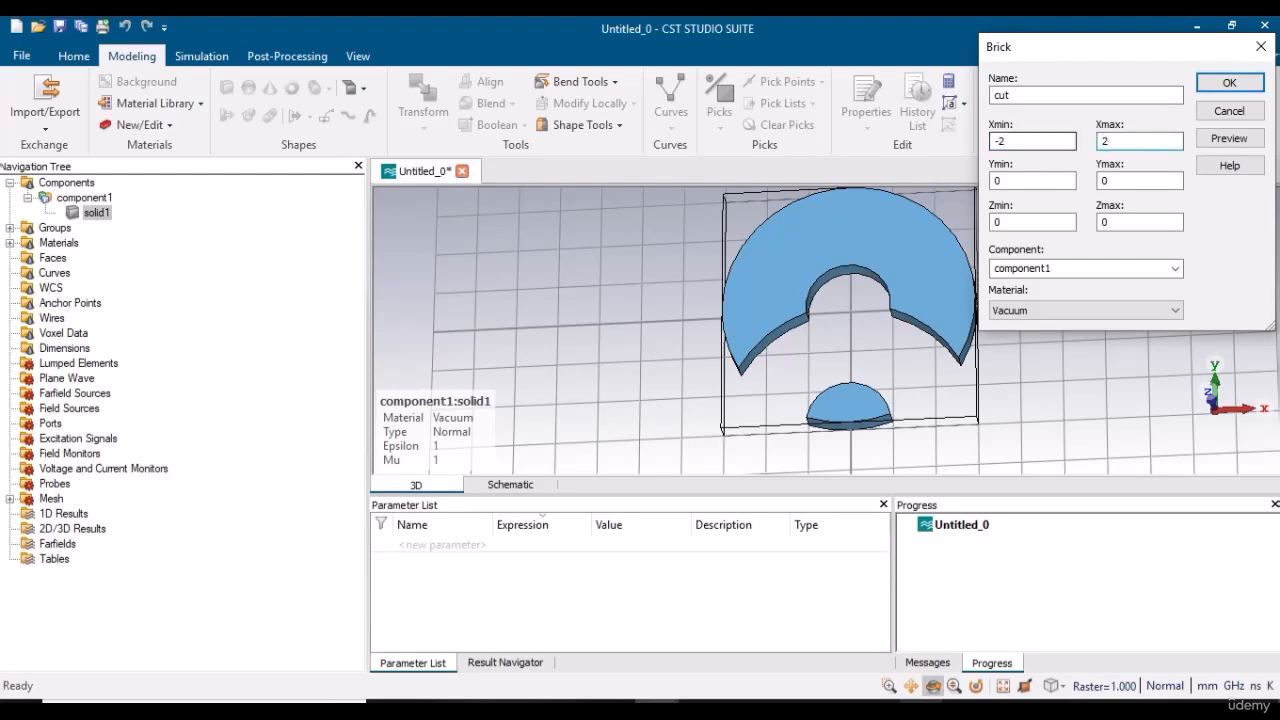
double_click(1008, 181)
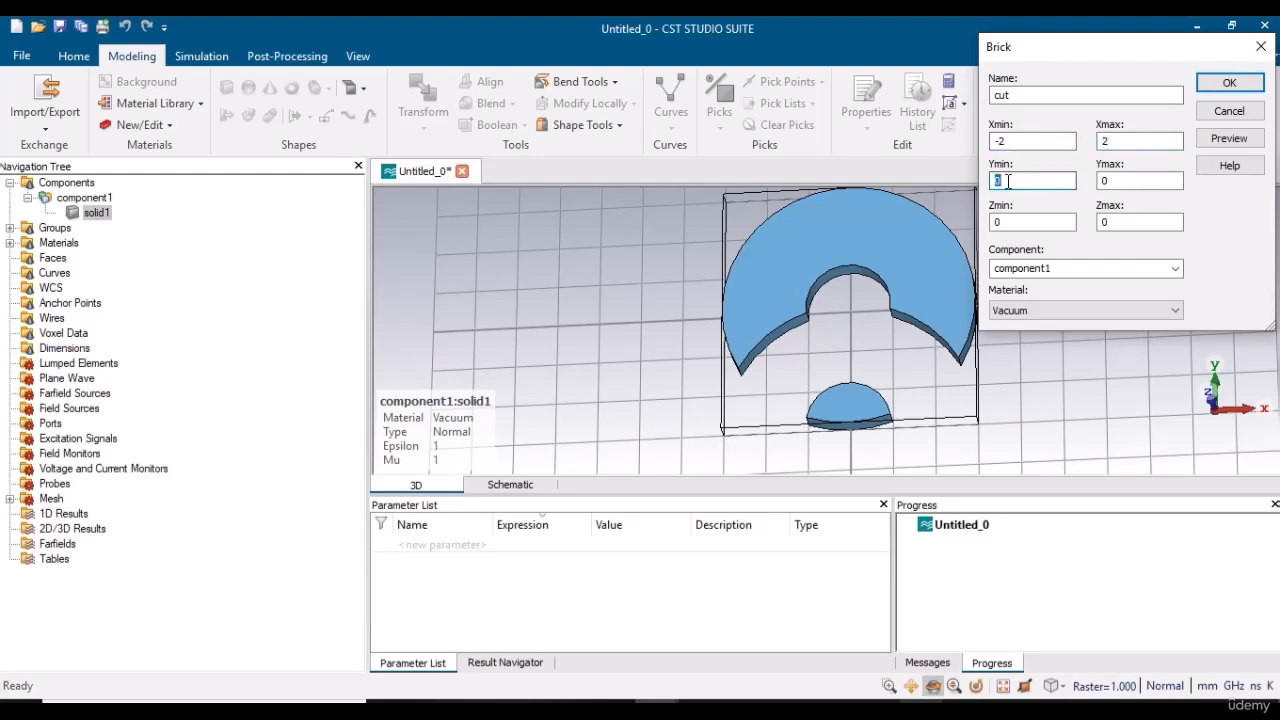
type("-2")
key("Tab")
double_click(1116, 220)
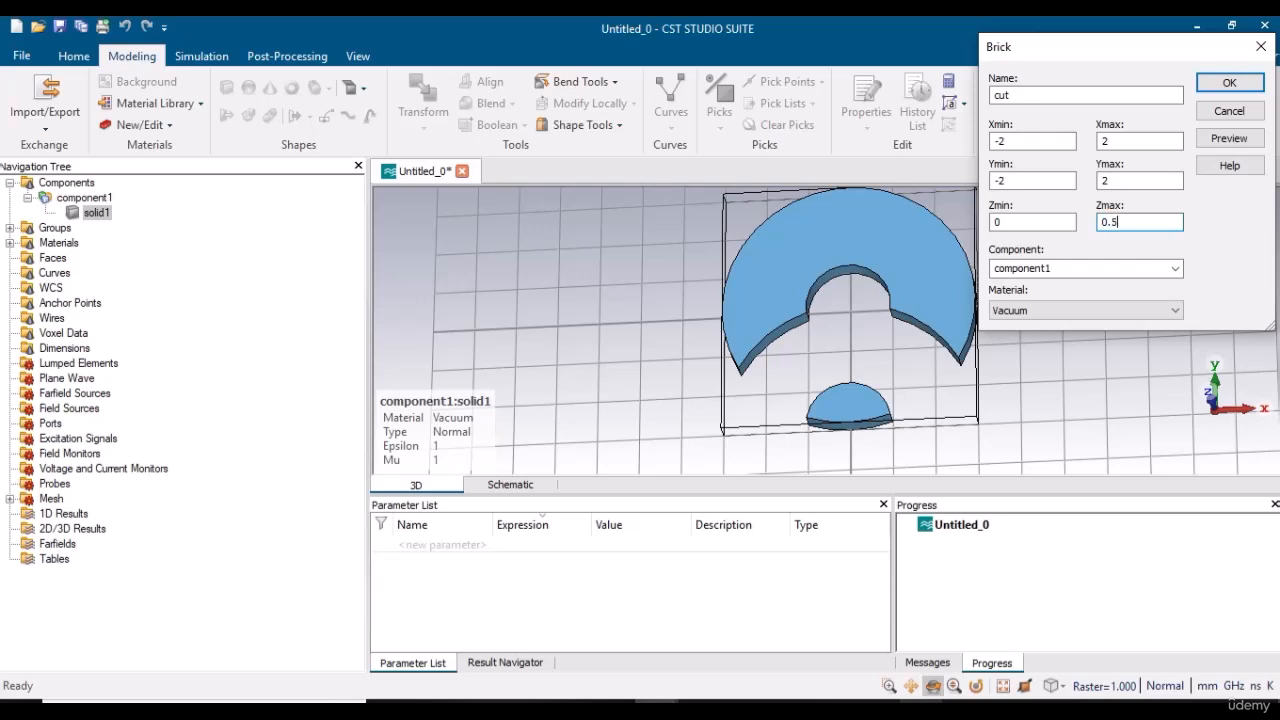
left_click(1229, 138)
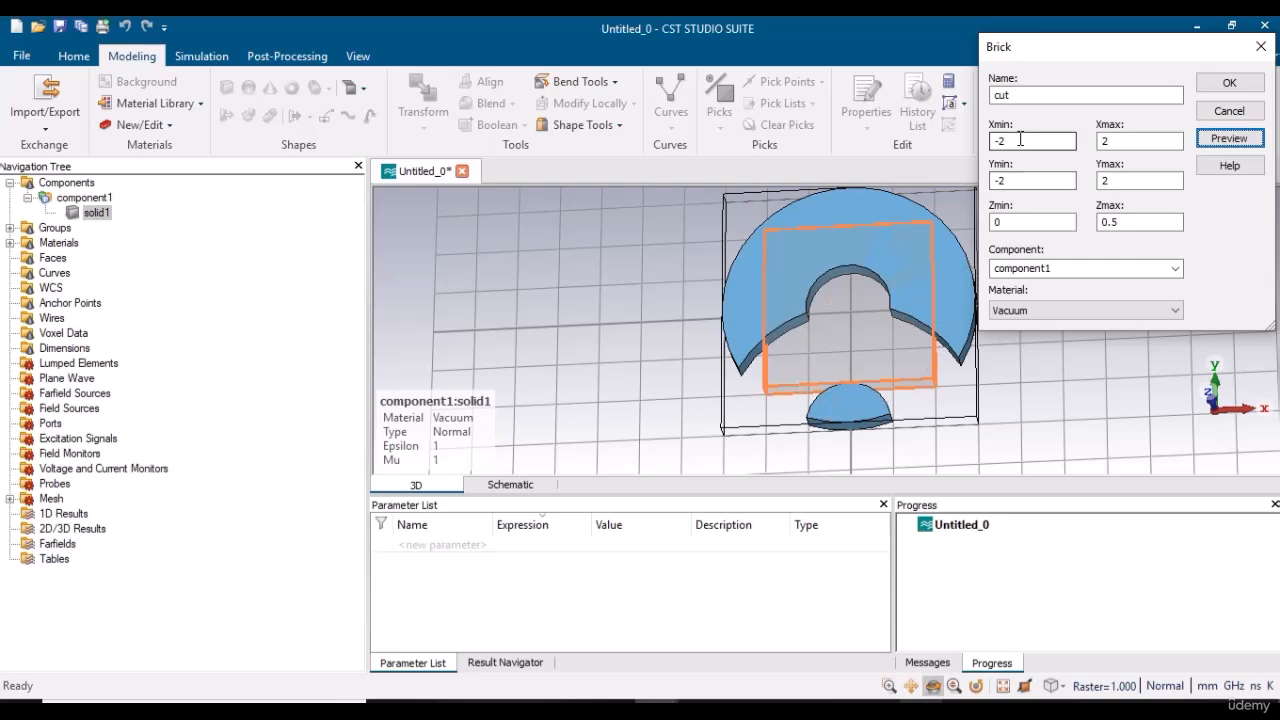
Set the brick's Ymin to -3 and try Ymax 2-3, previewing after each change.
left_click(1008, 181)
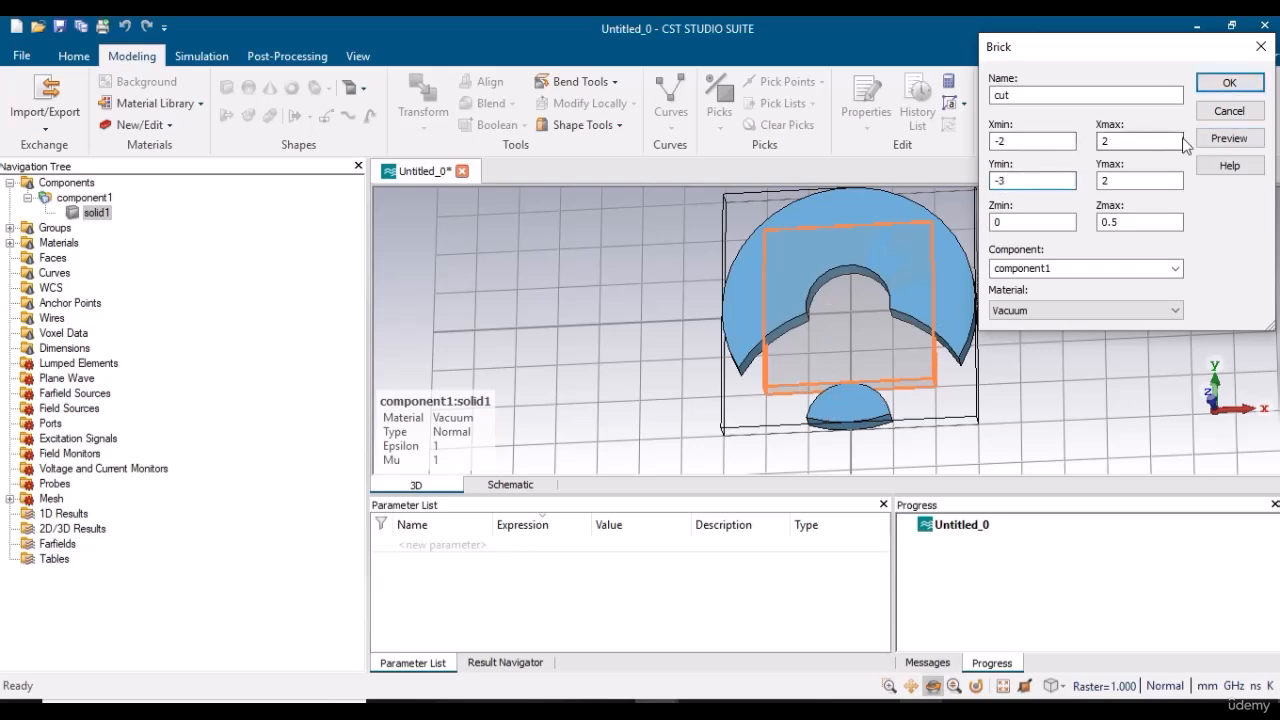
left_click(1228, 139)
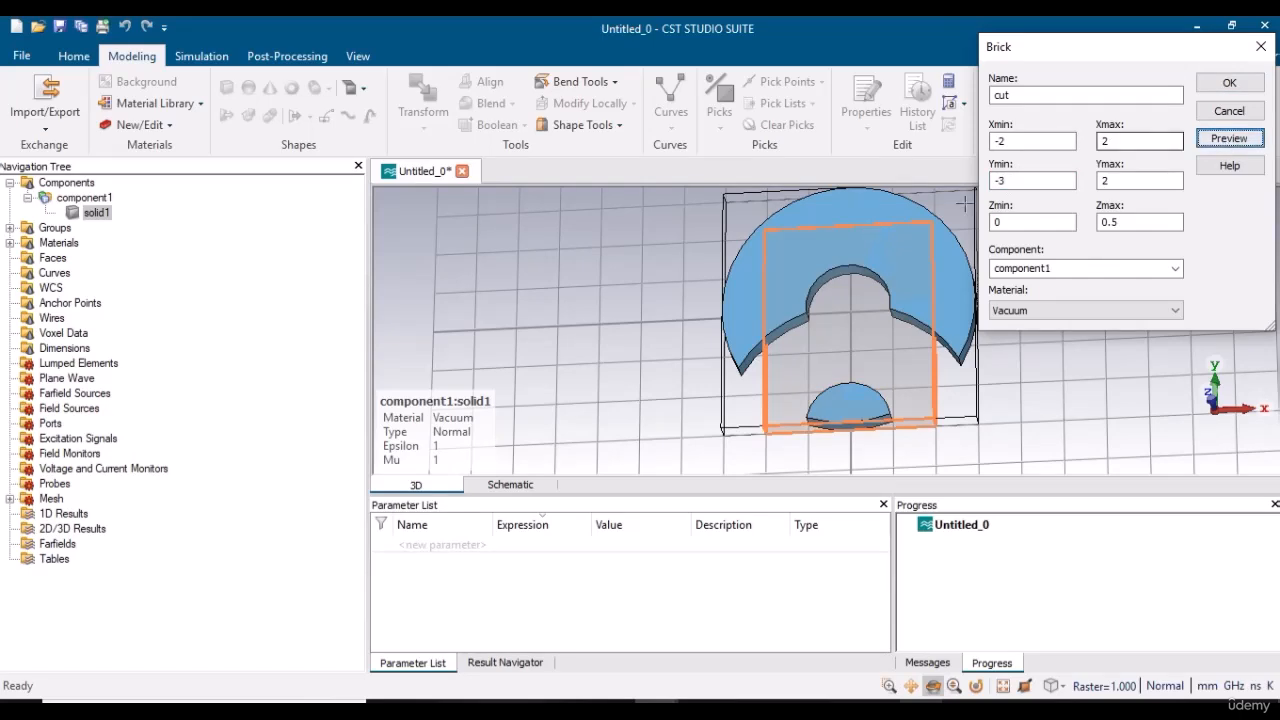
left_click(1120, 183)
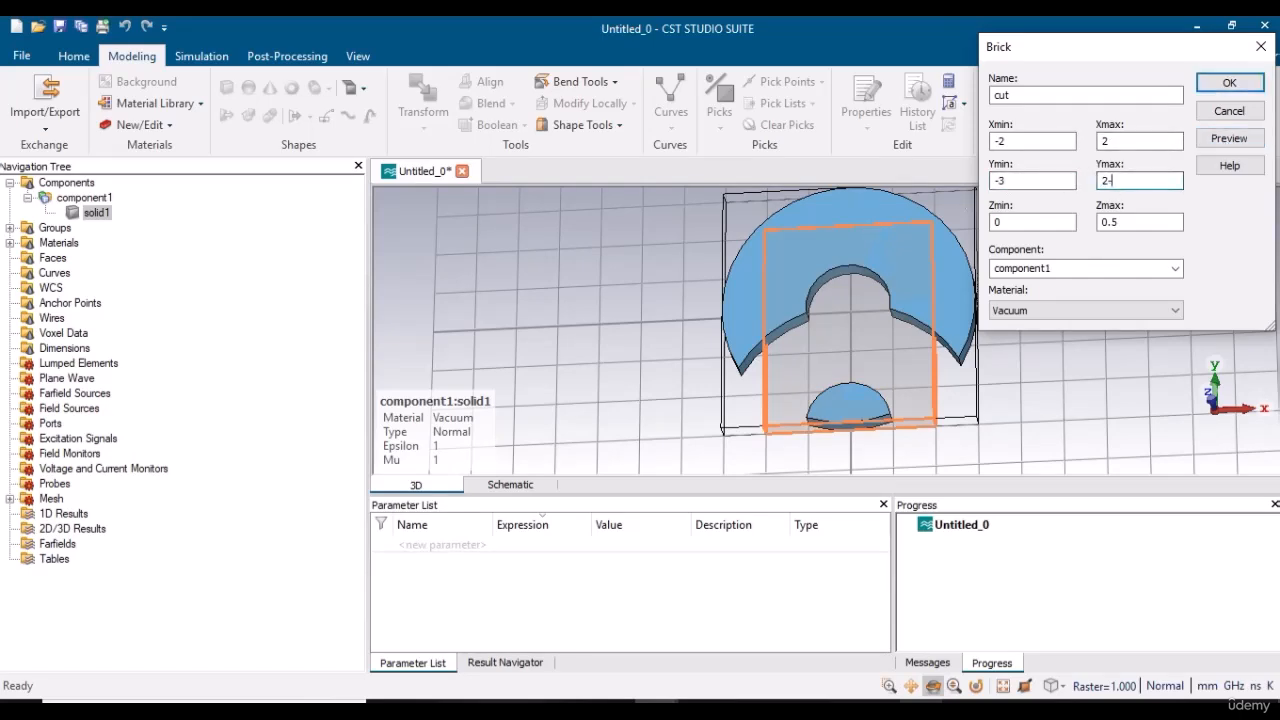
type("-3")
left_click(1228, 139)
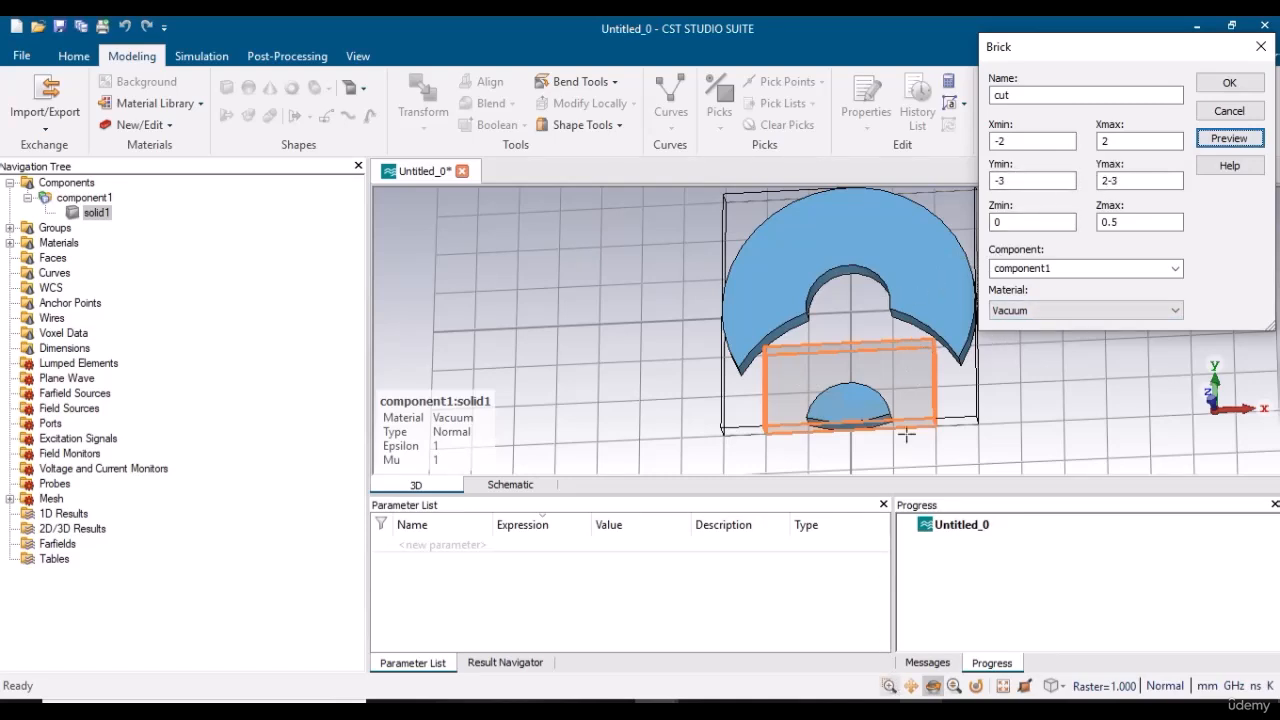
Set the brick's Ymax to 1-3 and preview it around the leftover half-disc.
left_click(1108, 181)
left_click(1108, 181)
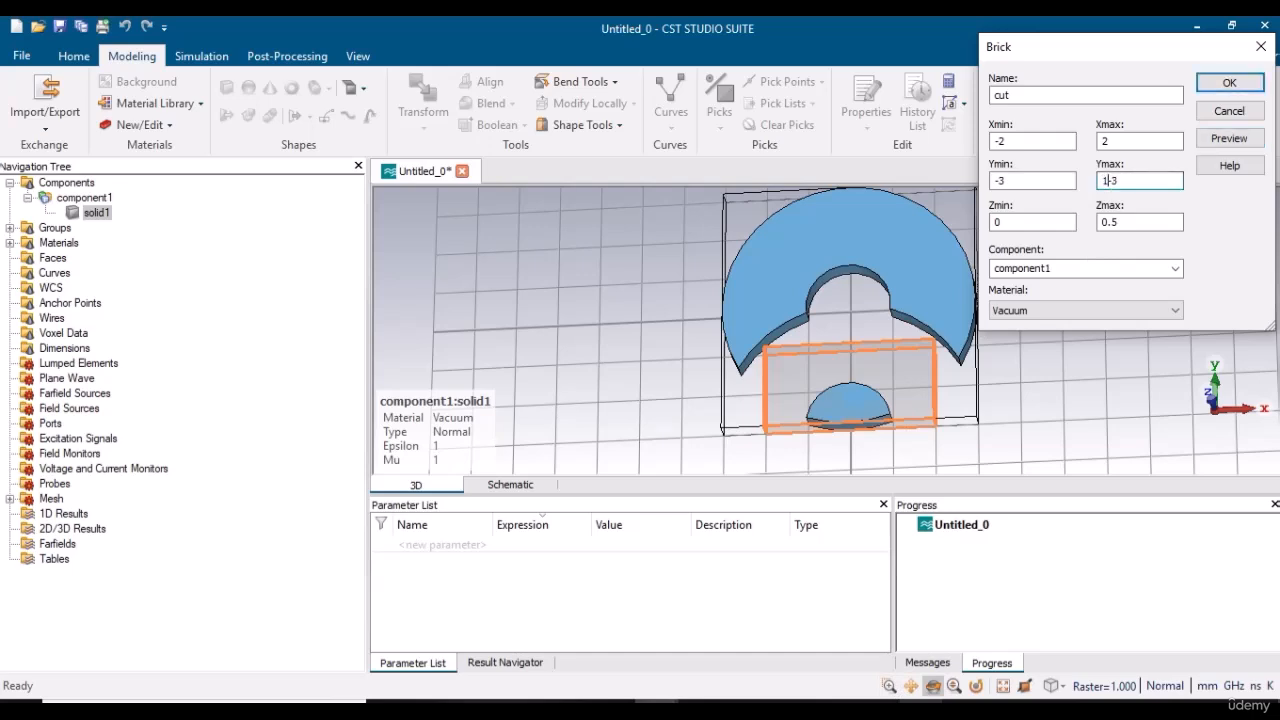
left_click(1229, 138)
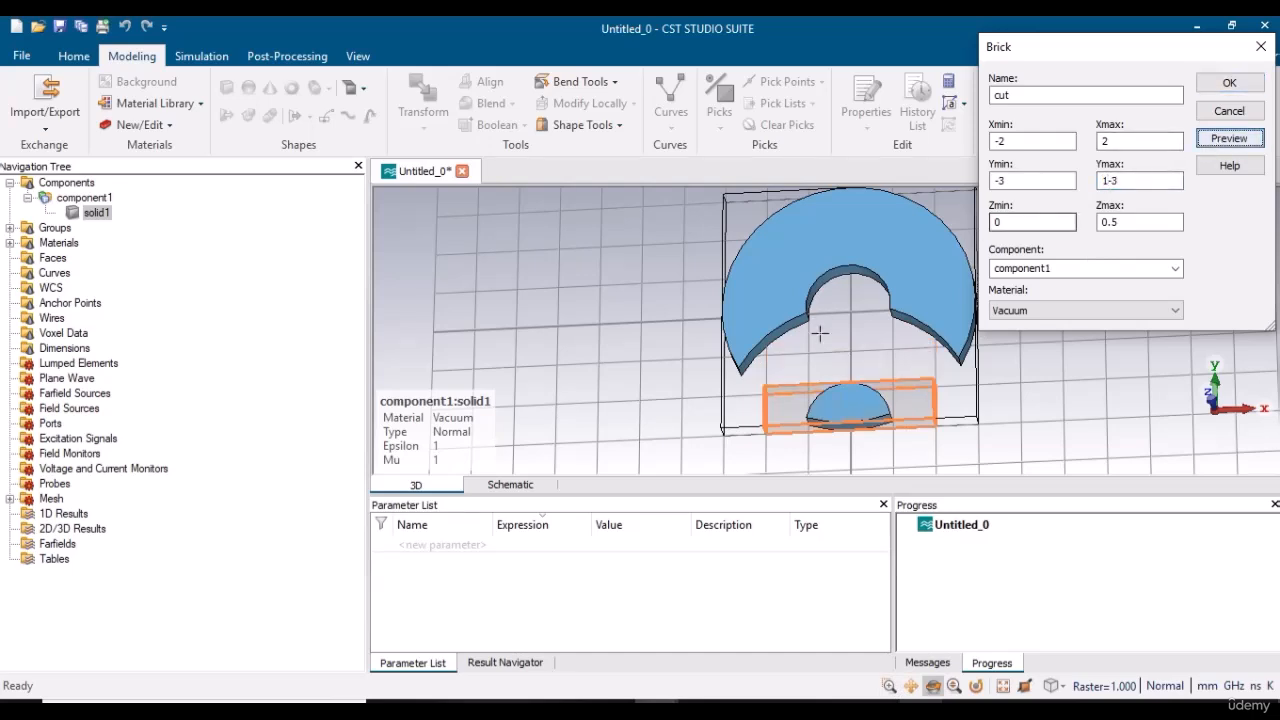
Narrow the brick to Xmin -1 and Xmax 1 around the half-disc and preview it.
left_click(889, 686)
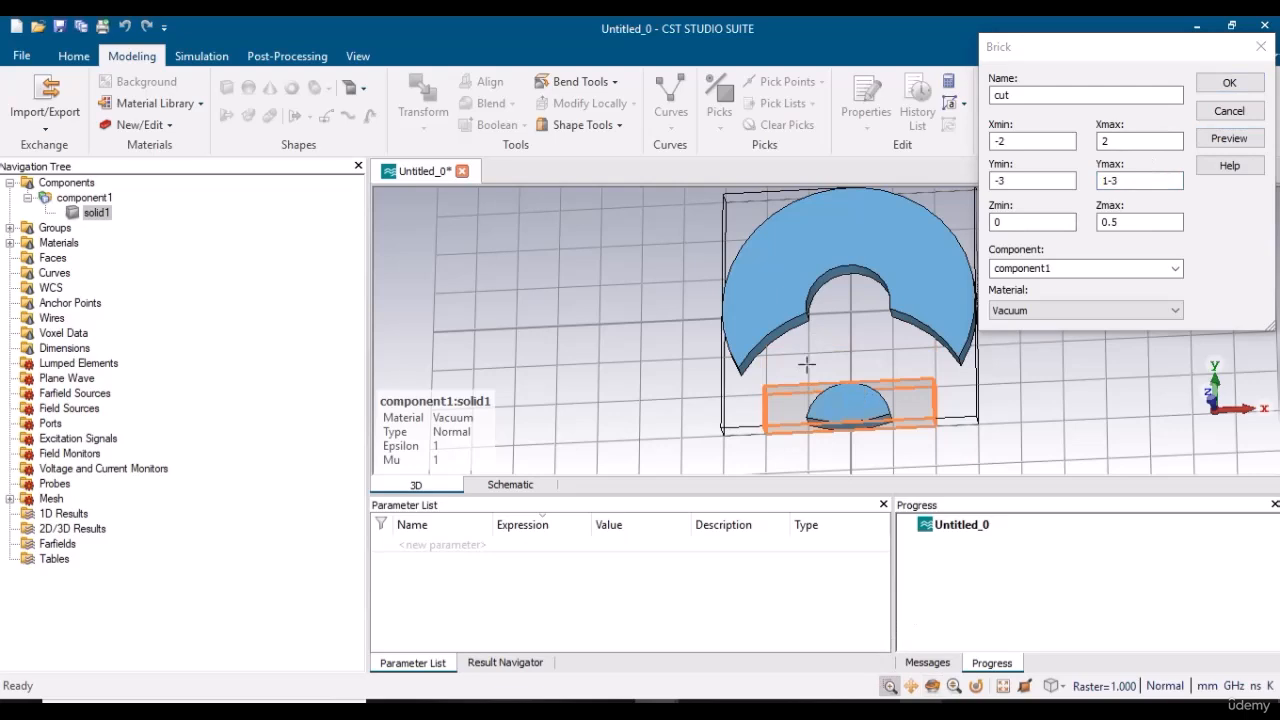
left_click_drag(807, 365, 869, 417)
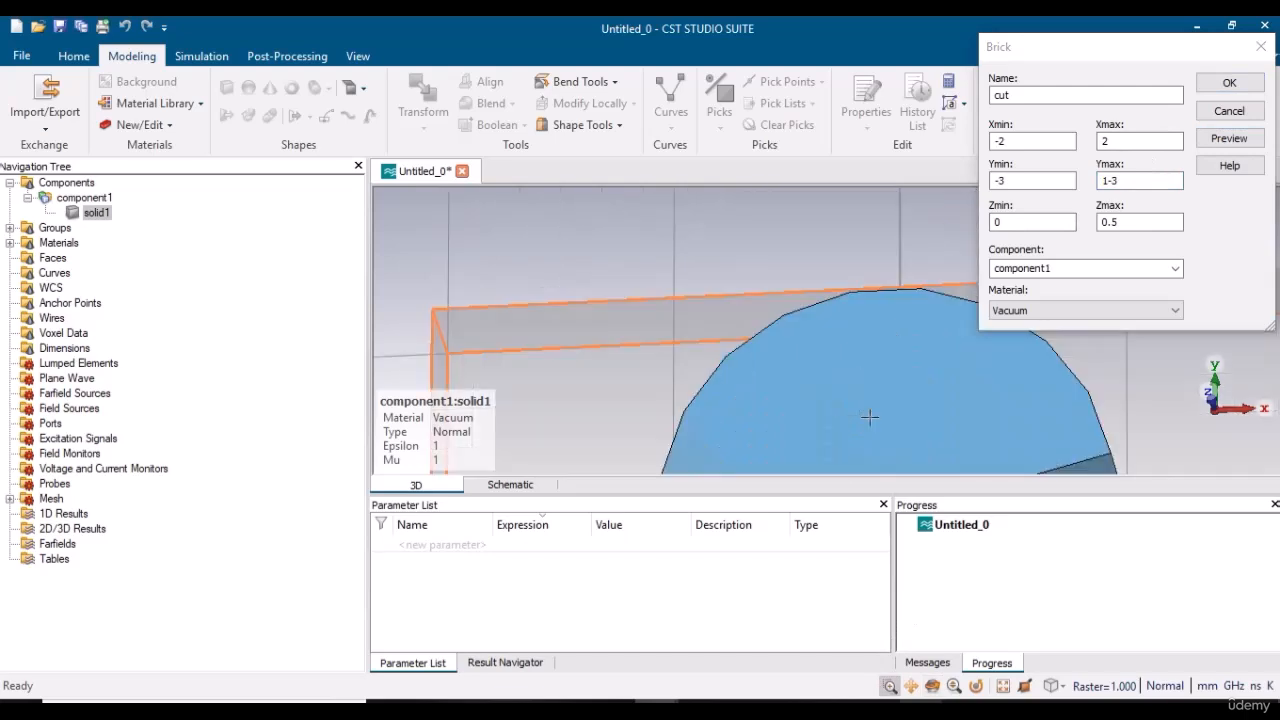
left_click(954, 686)
left_click_drag(973, 409, 778, 245)
left_click_drag(929, 373, 790, 280)
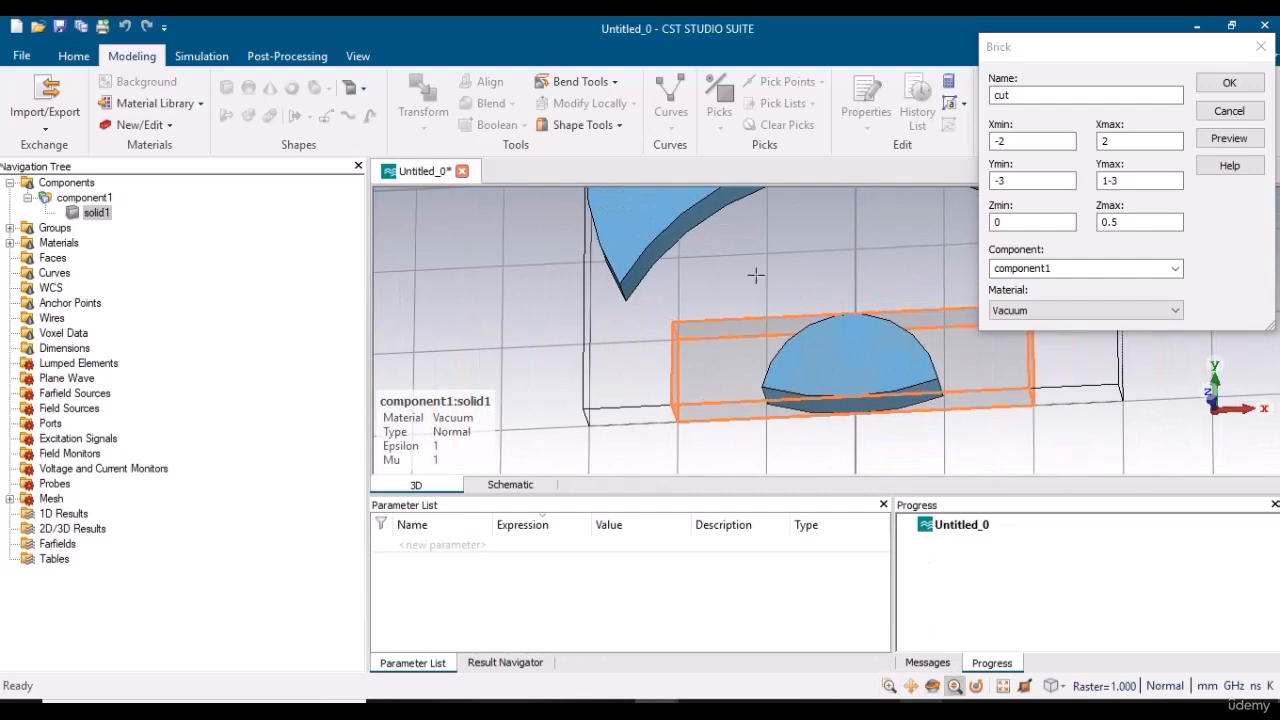
left_click(1013, 139)
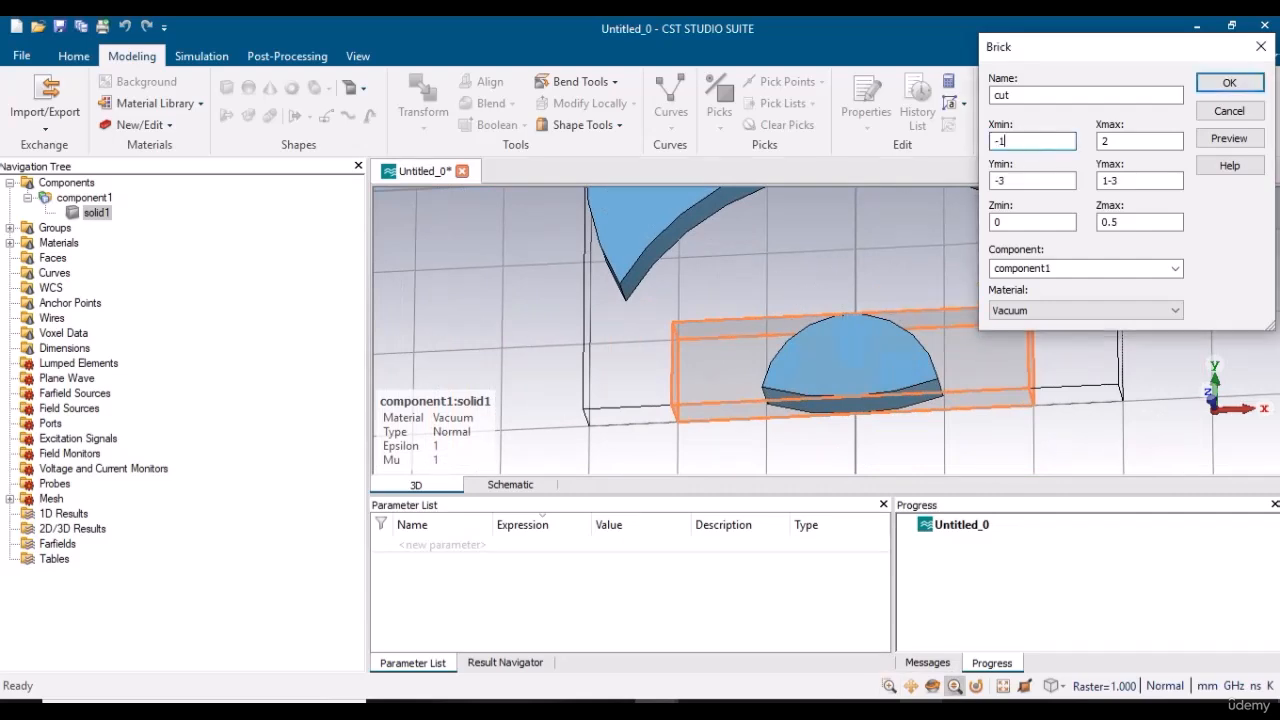
left_click(1110, 140)
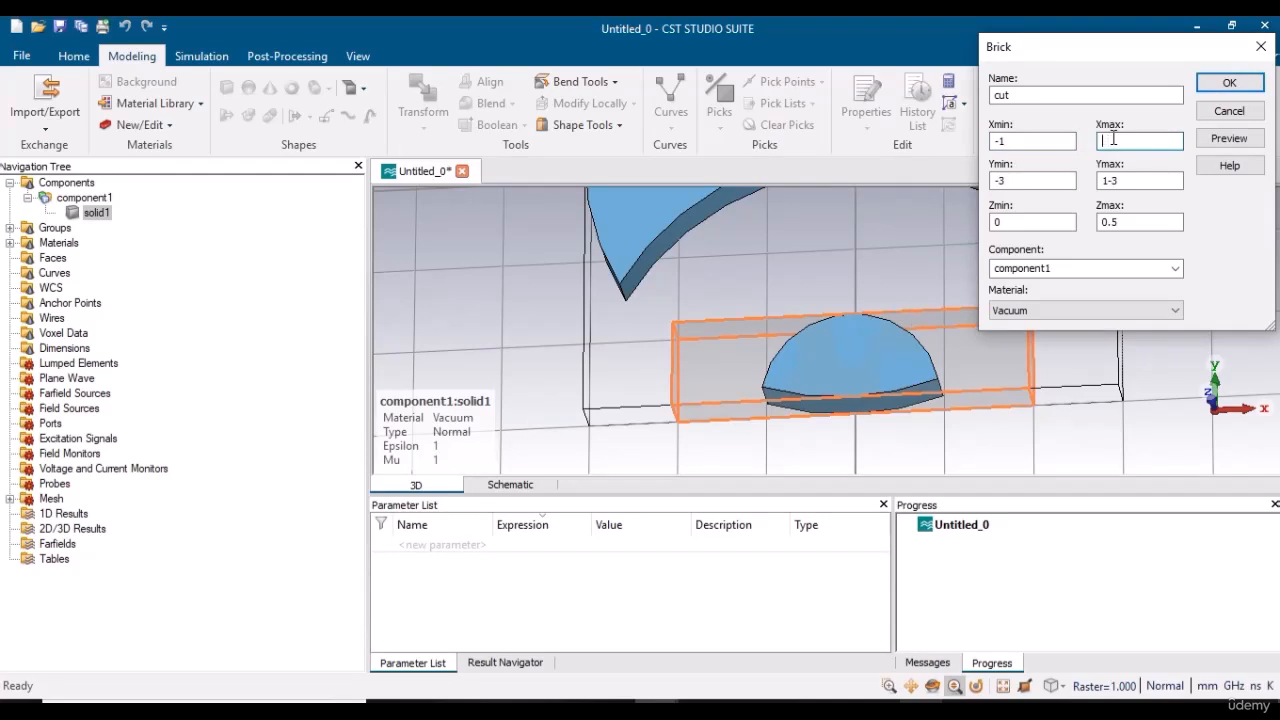
left_click(1229, 138)
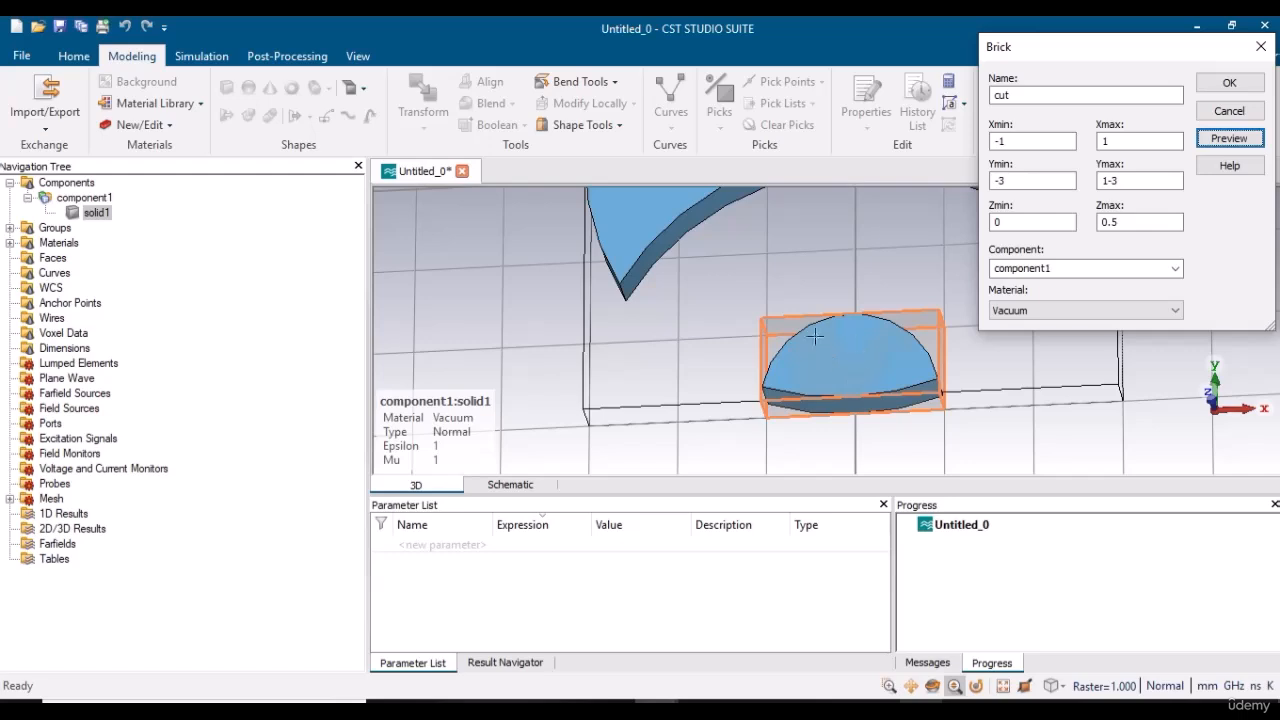
Create the cut brick, leaving it uncombined with solid1 using Boolean option None.
left_click(1230, 86)
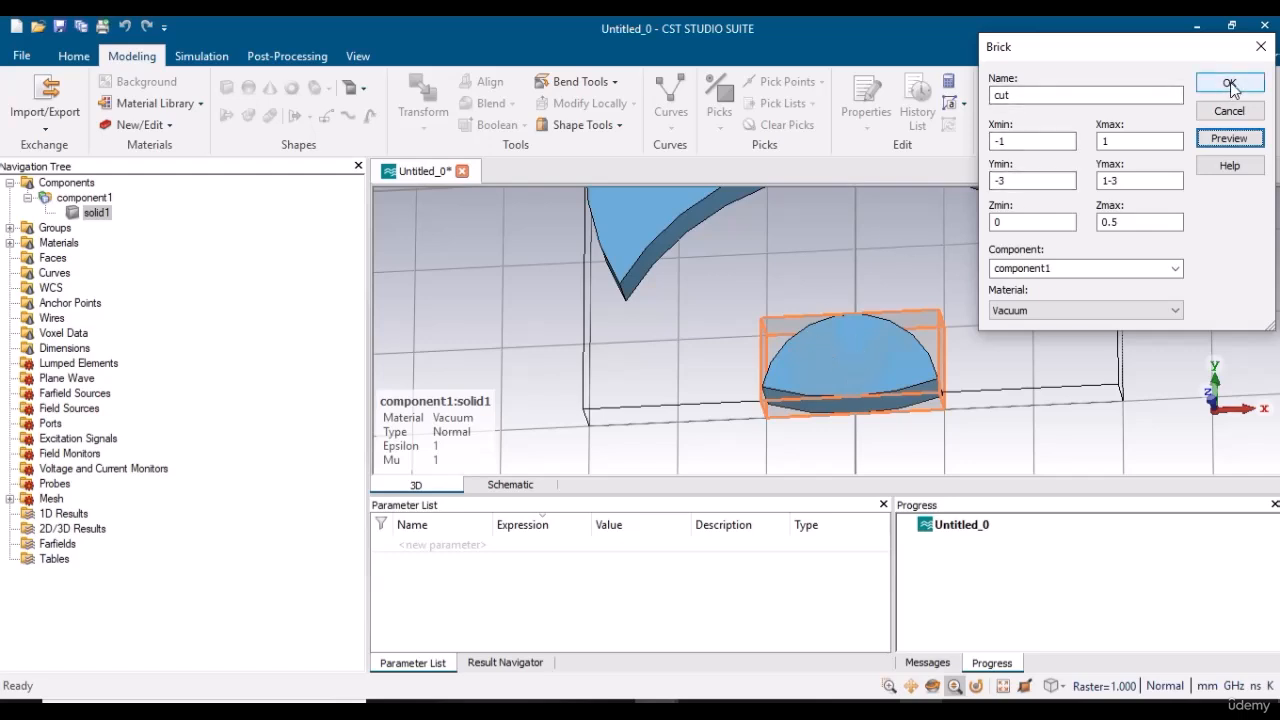
left_click(1230, 86)
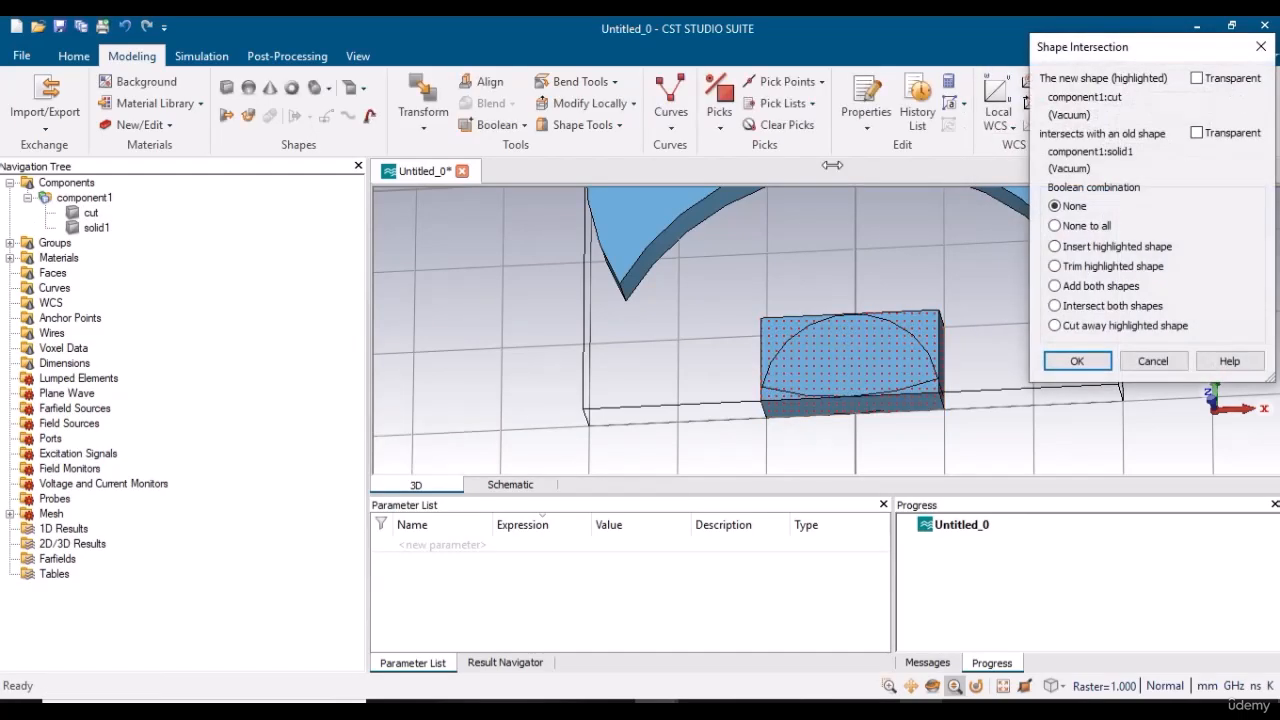
left_click(1077, 361)
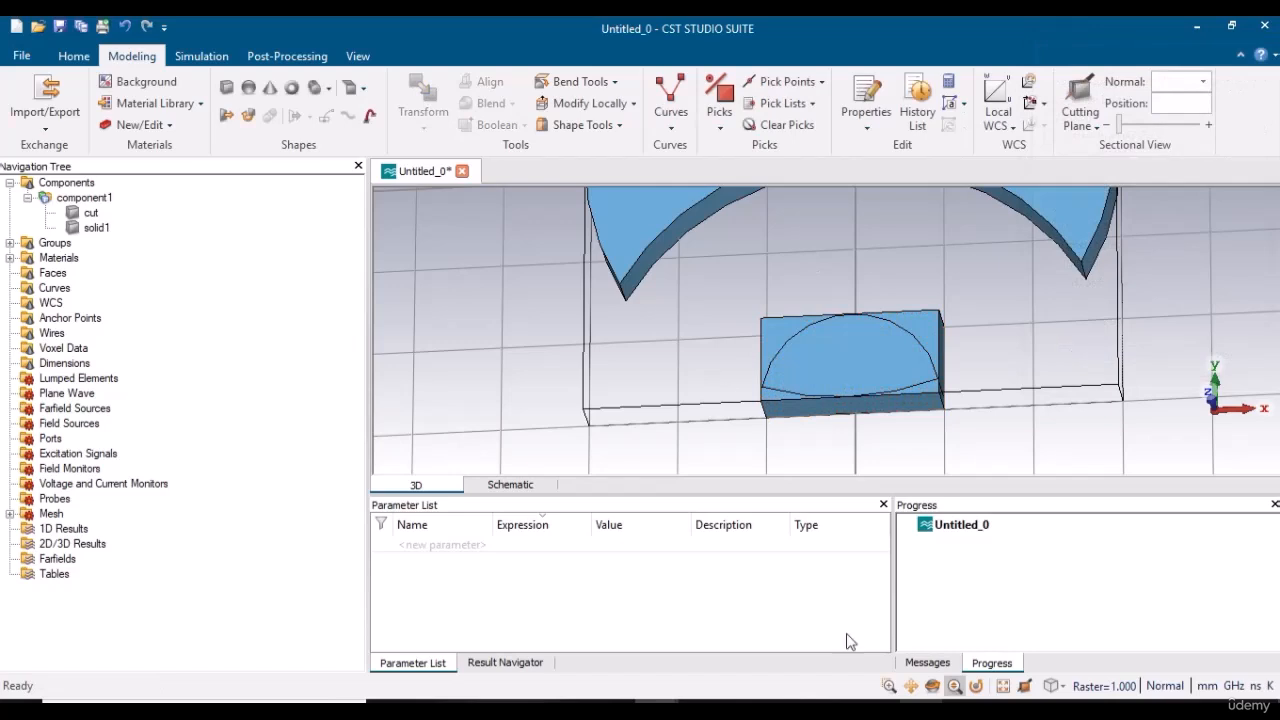
Subtract the cut brick from solid1 to remove the leftover half-disc, and inspect the remaining arch shape.
left_click_drag(766, 397, 703, 452)
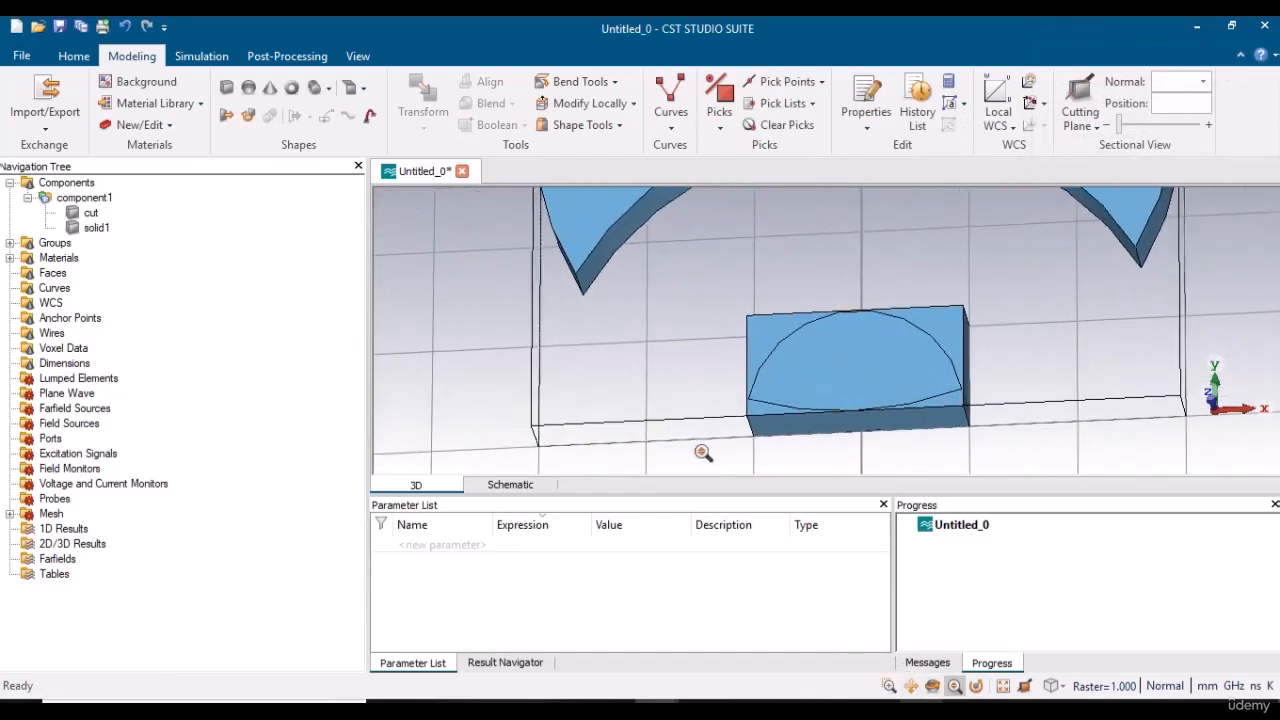
left_click(96, 229)
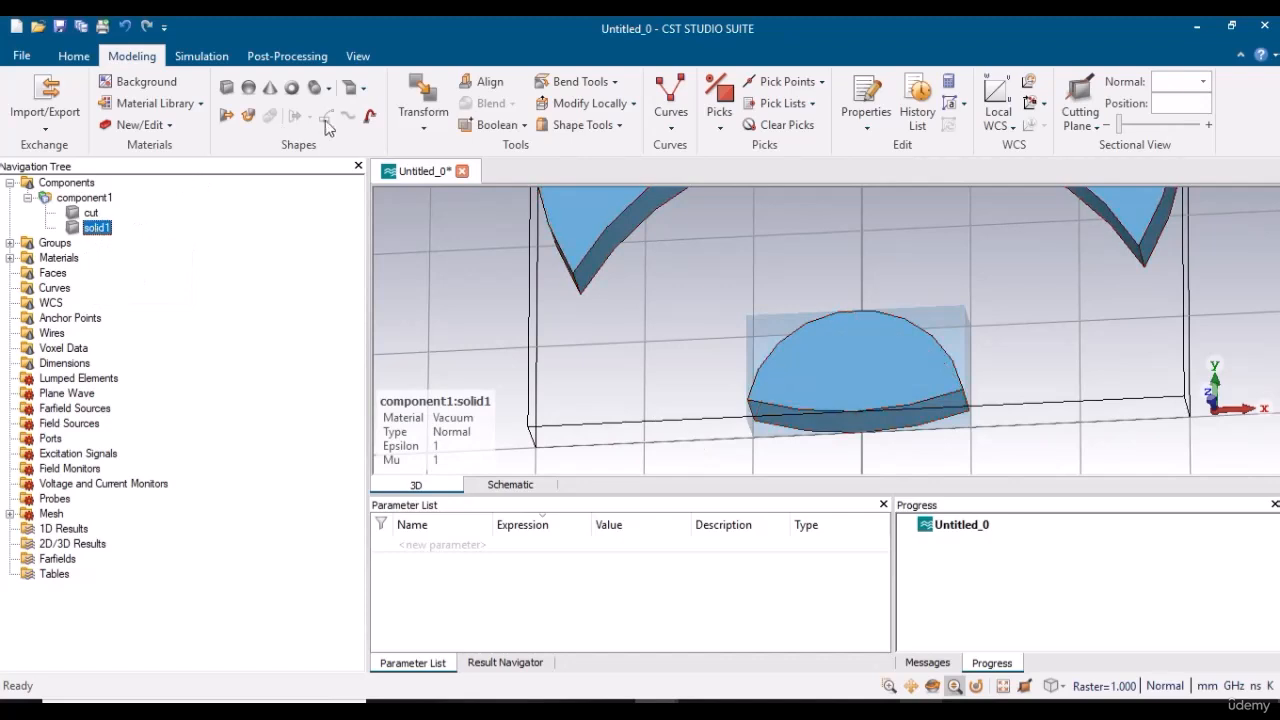
left_click(422, 118)
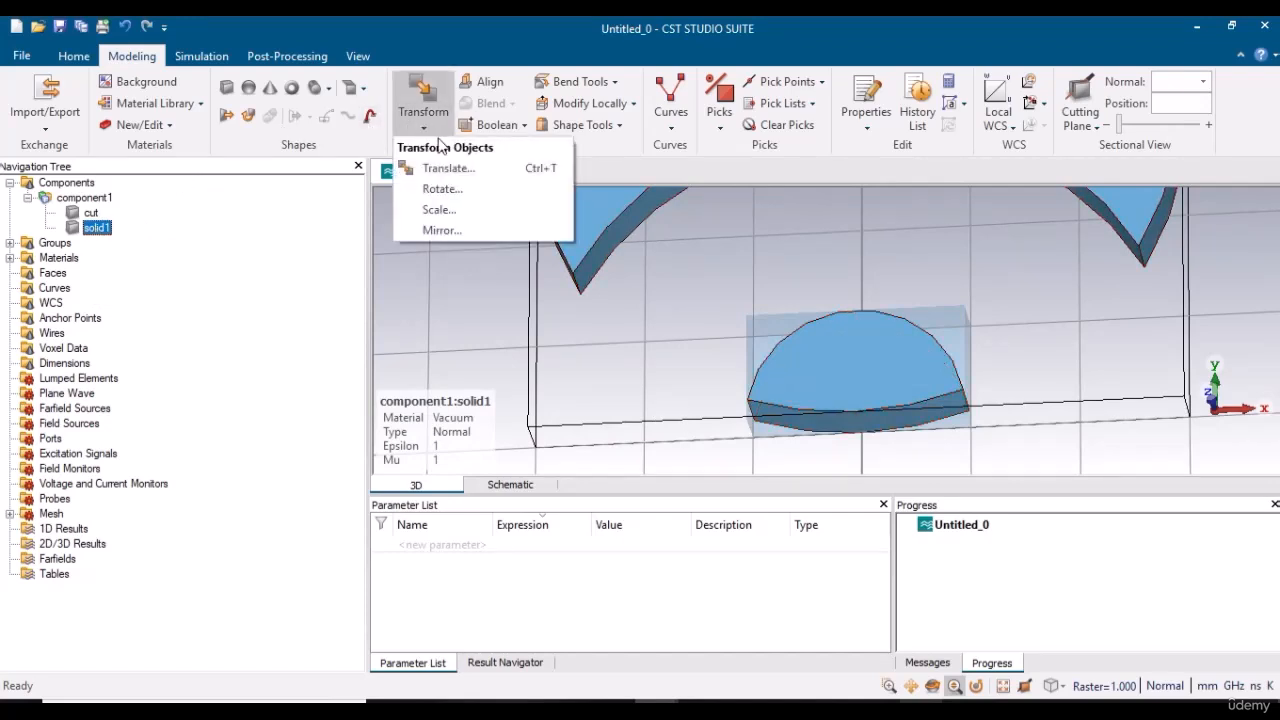
left_click(522, 126)
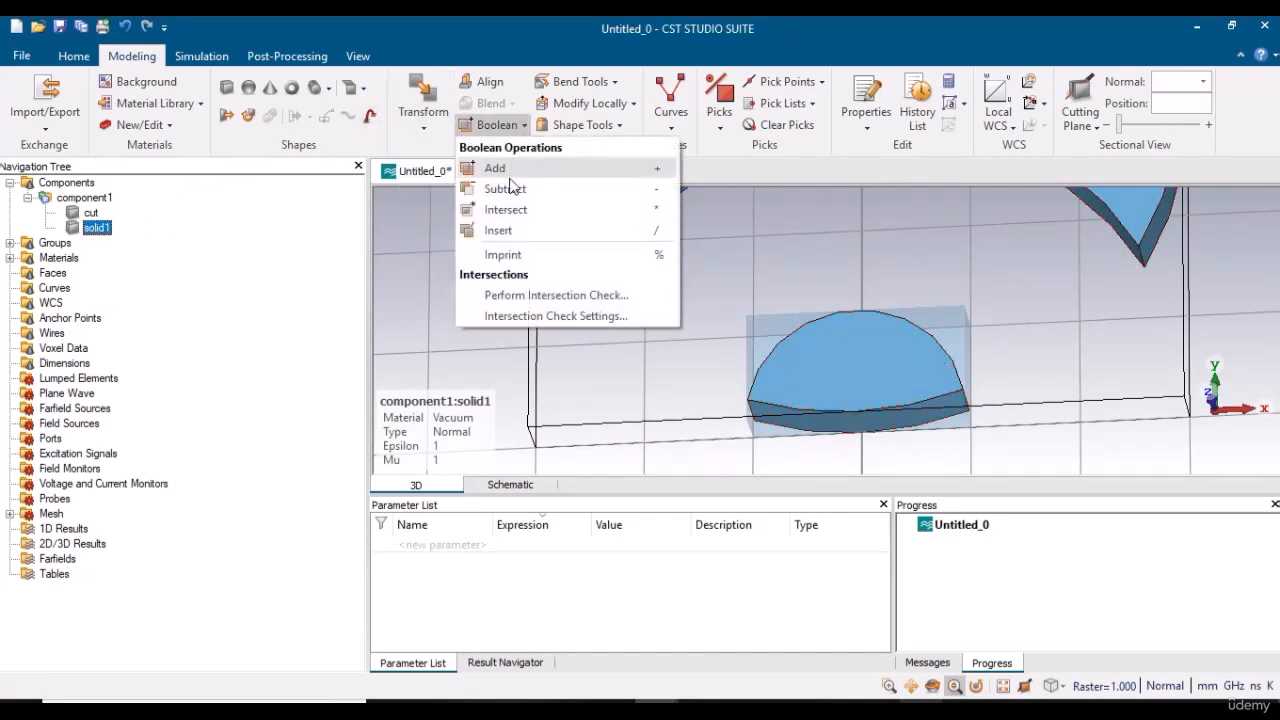
left_click(505, 189)
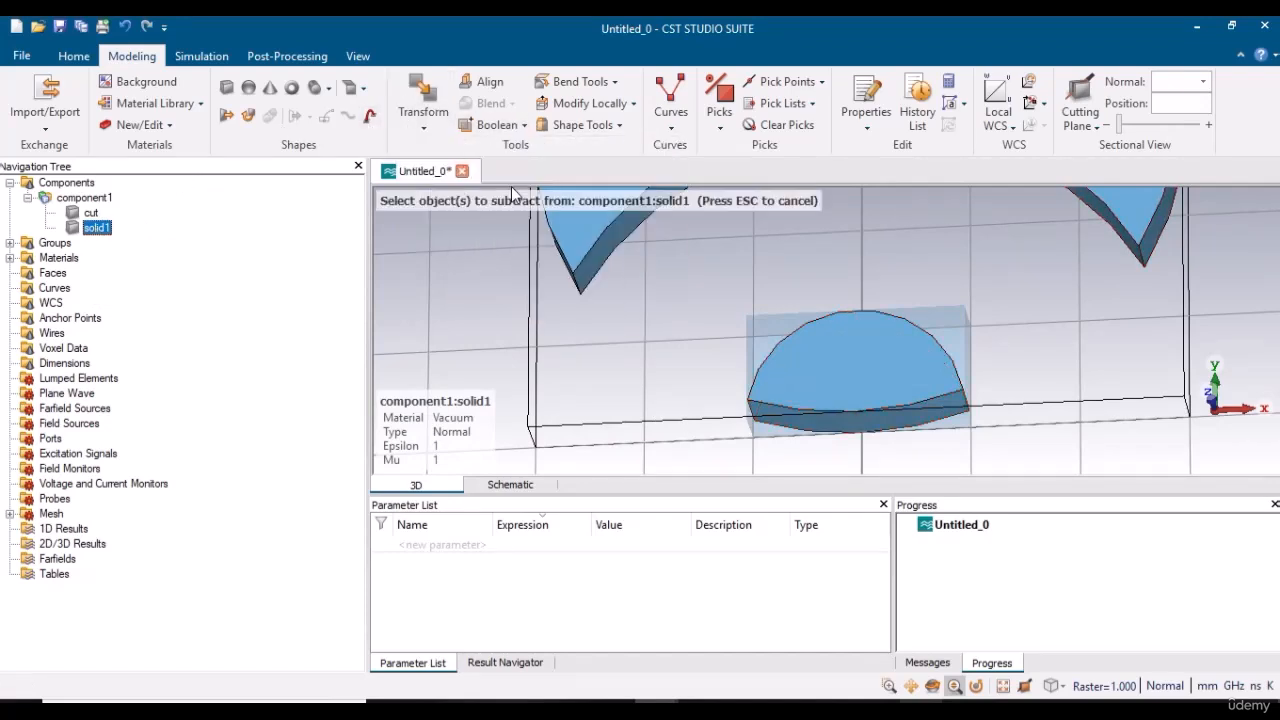
left_click(91, 214)
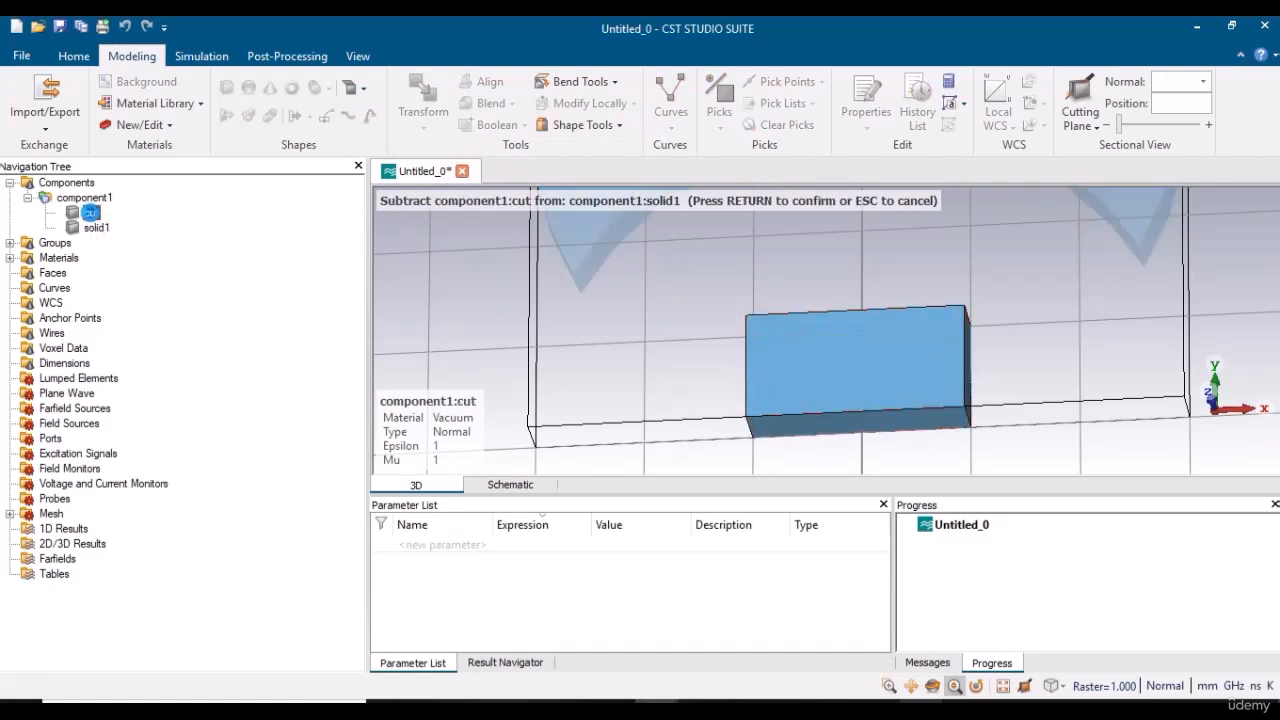
key("Return")
key("space")
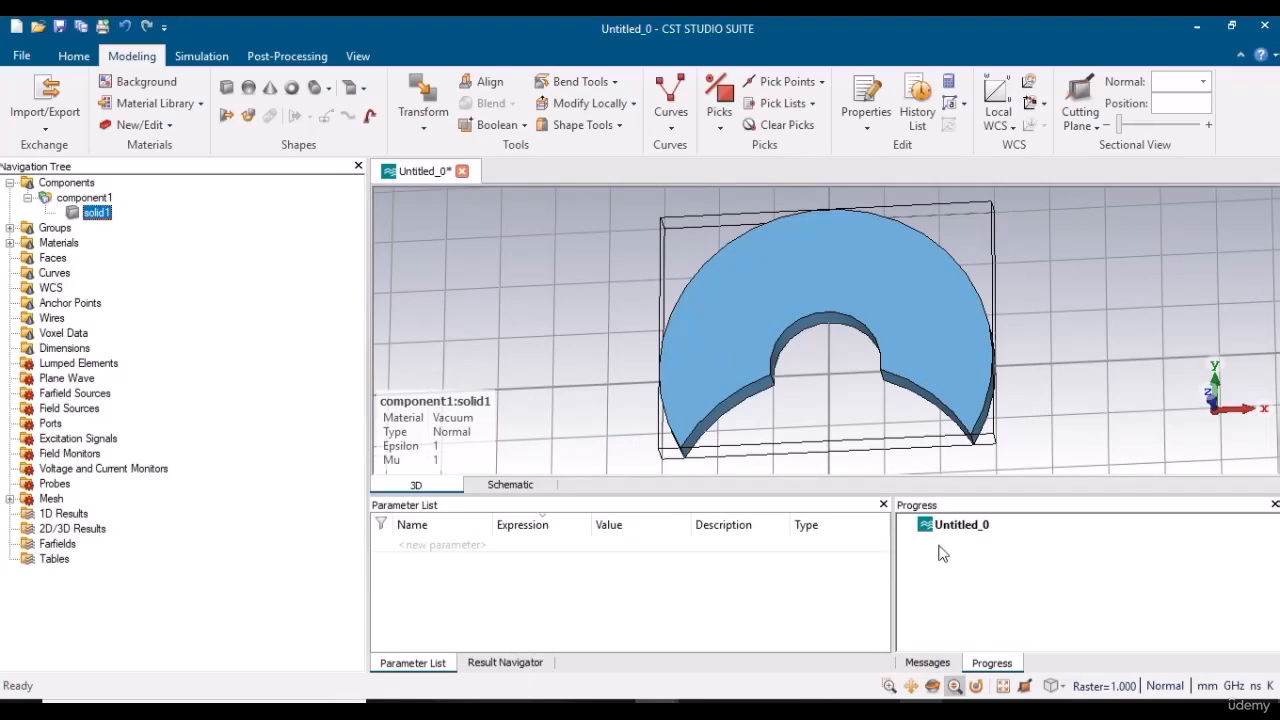
left_click(932, 686)
left_click_drag(982, 388, 934, 471)
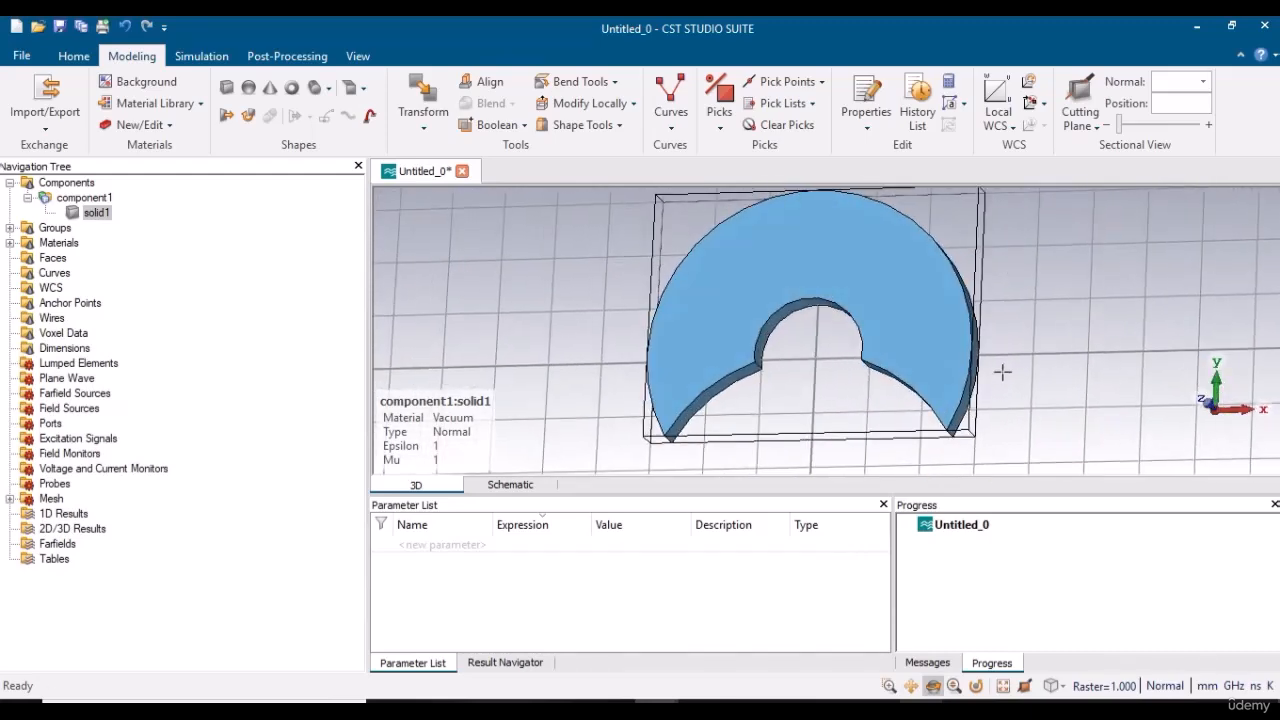
scroll(1002, 372, "up", 2)
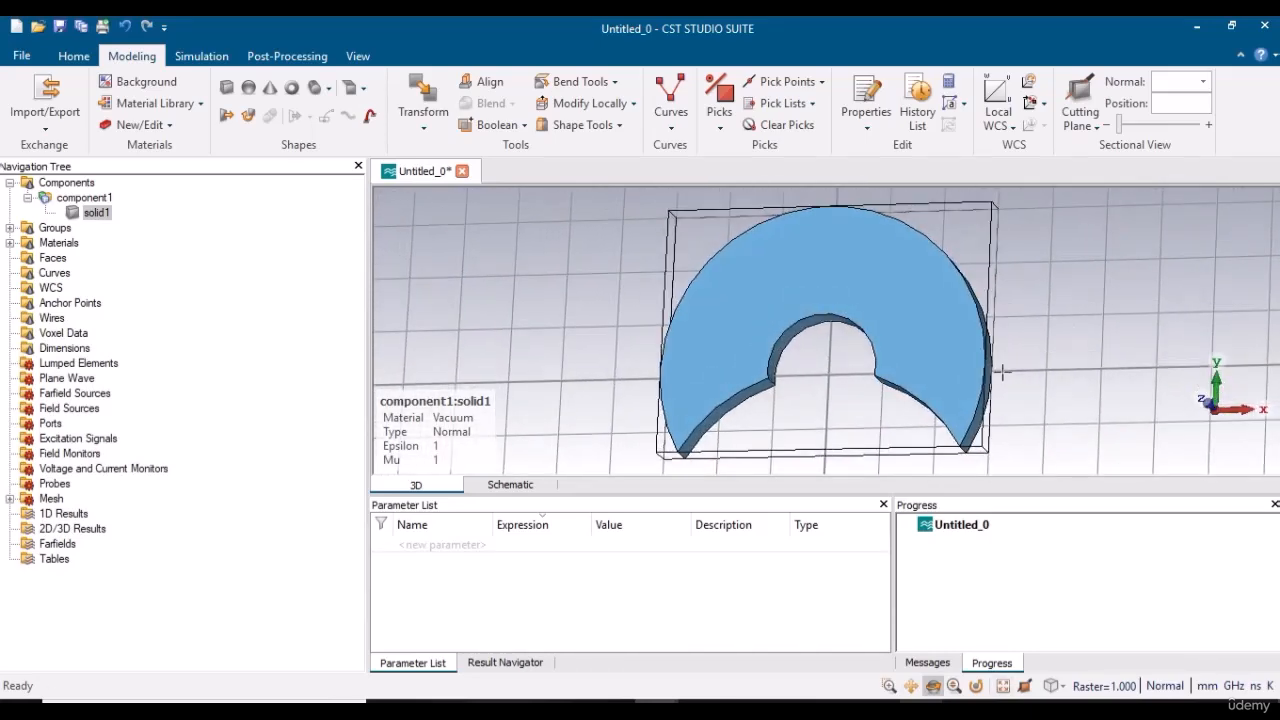